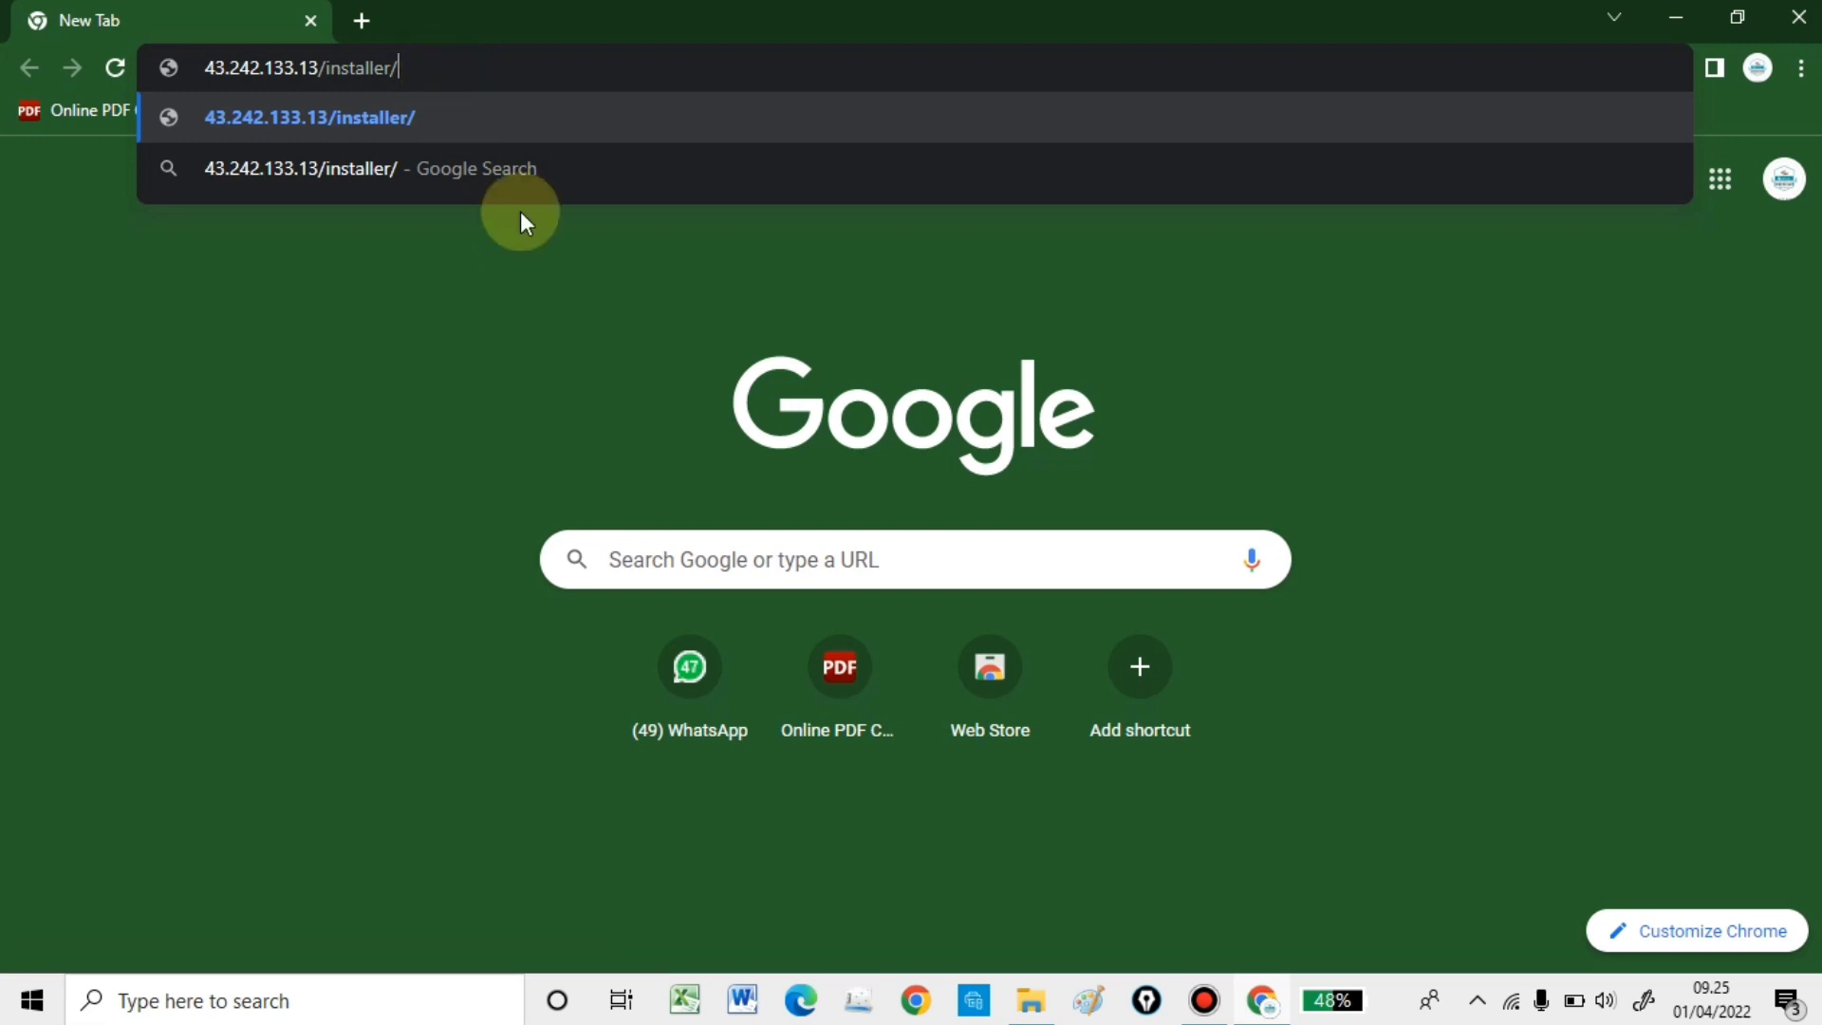
- Go to the suggested e-Faktur site and download the ETaxInvoice_Windows_64bit zip from the 3.2 listing
click(309, 125)
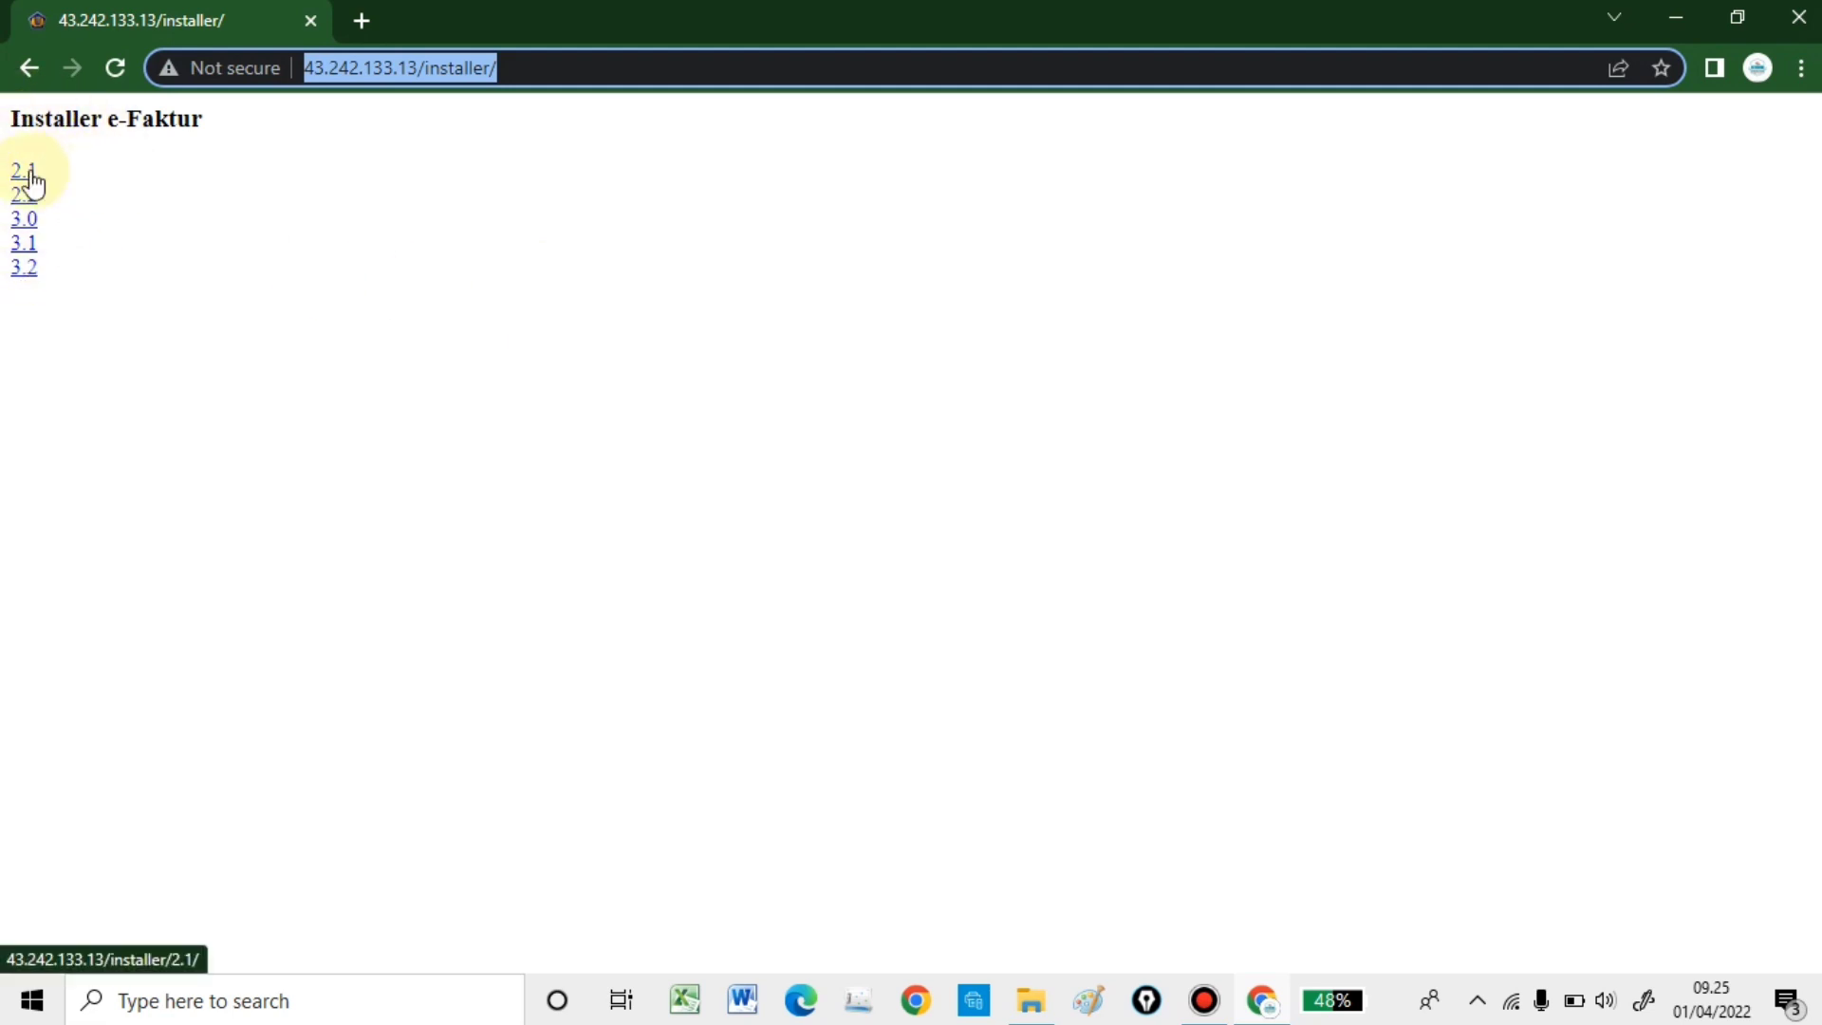
click(25, 275)
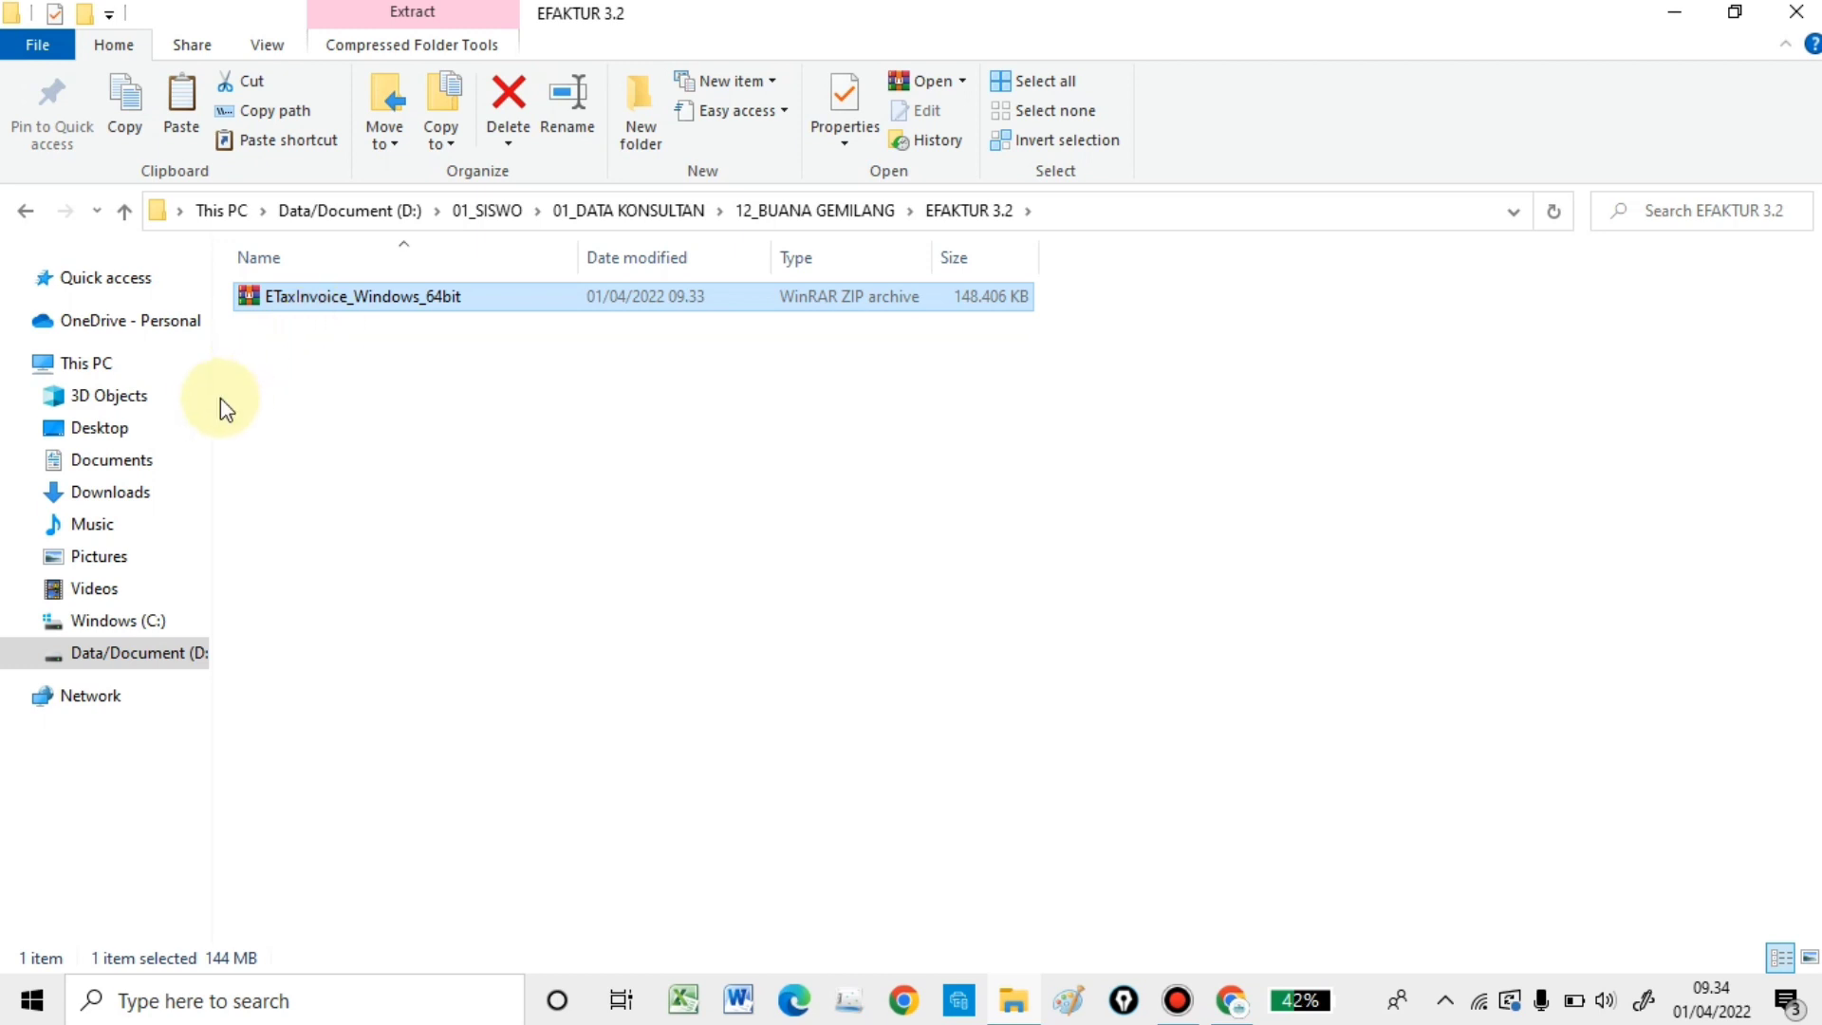
- Extract the zip into ETaxInvoice_Windows_64bit\ and open the new folder
right_click(353, 312)
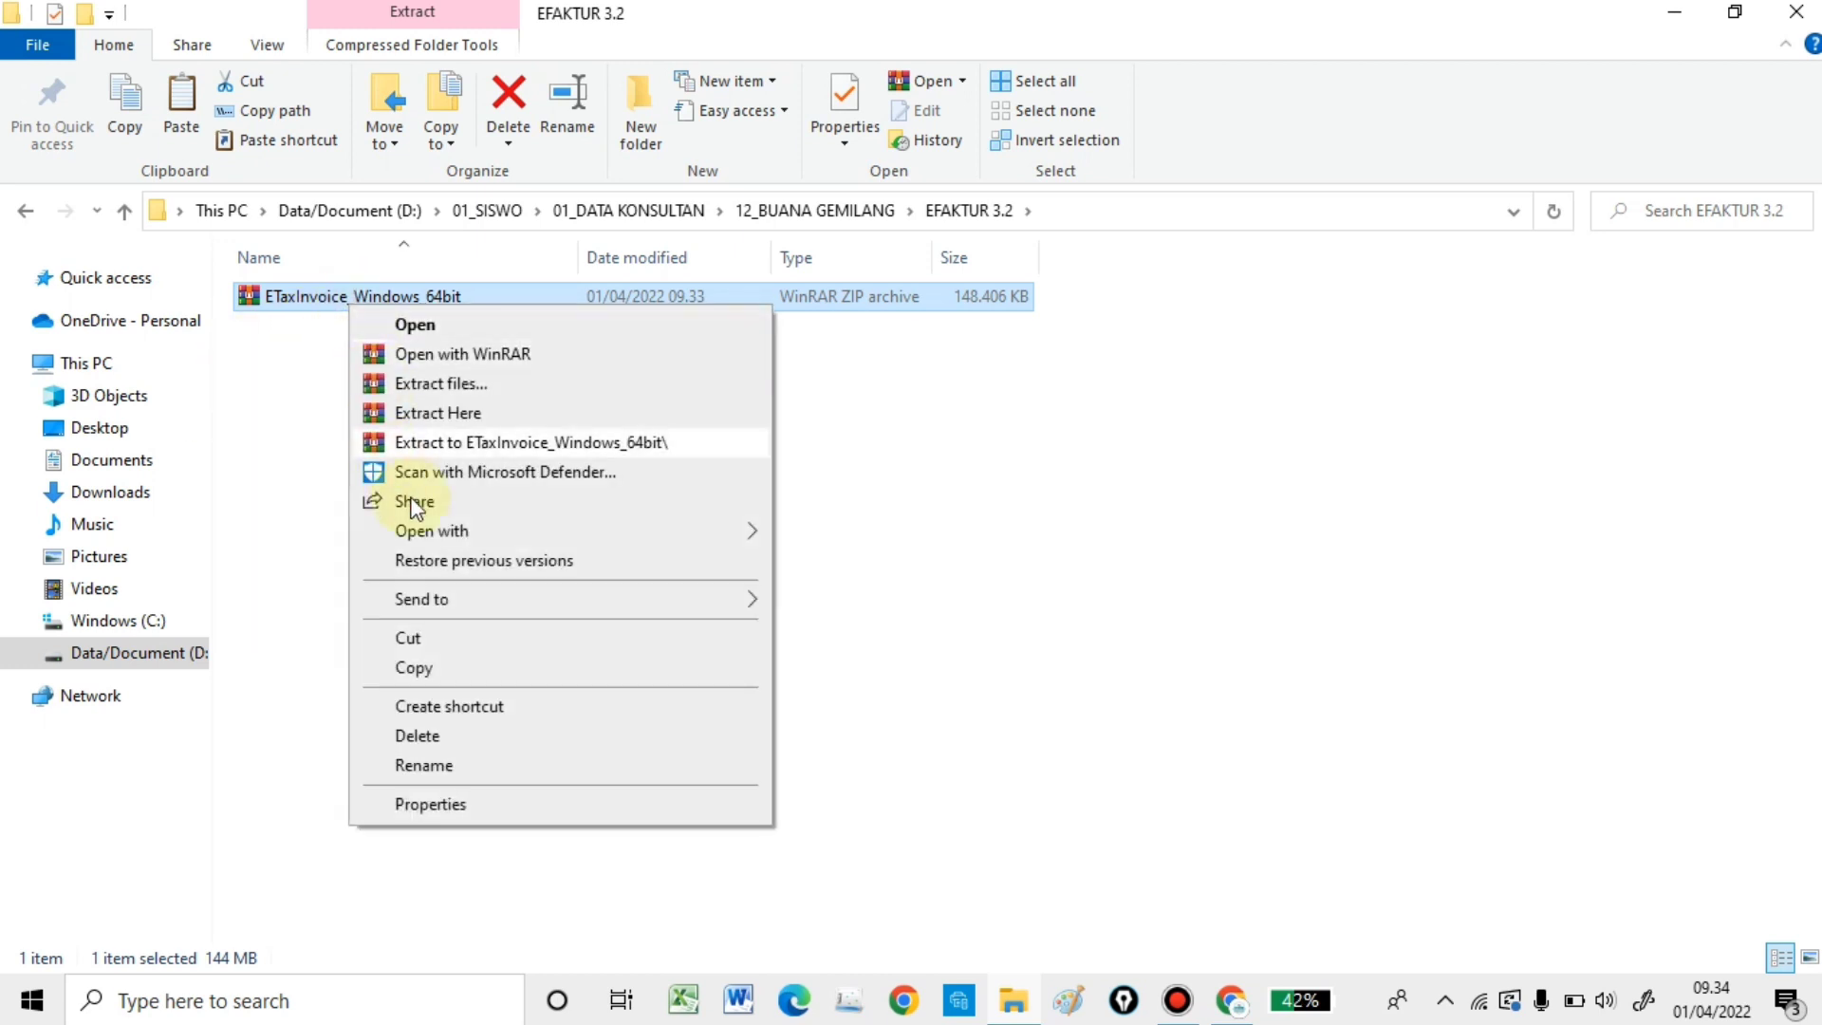
click(457, 442)
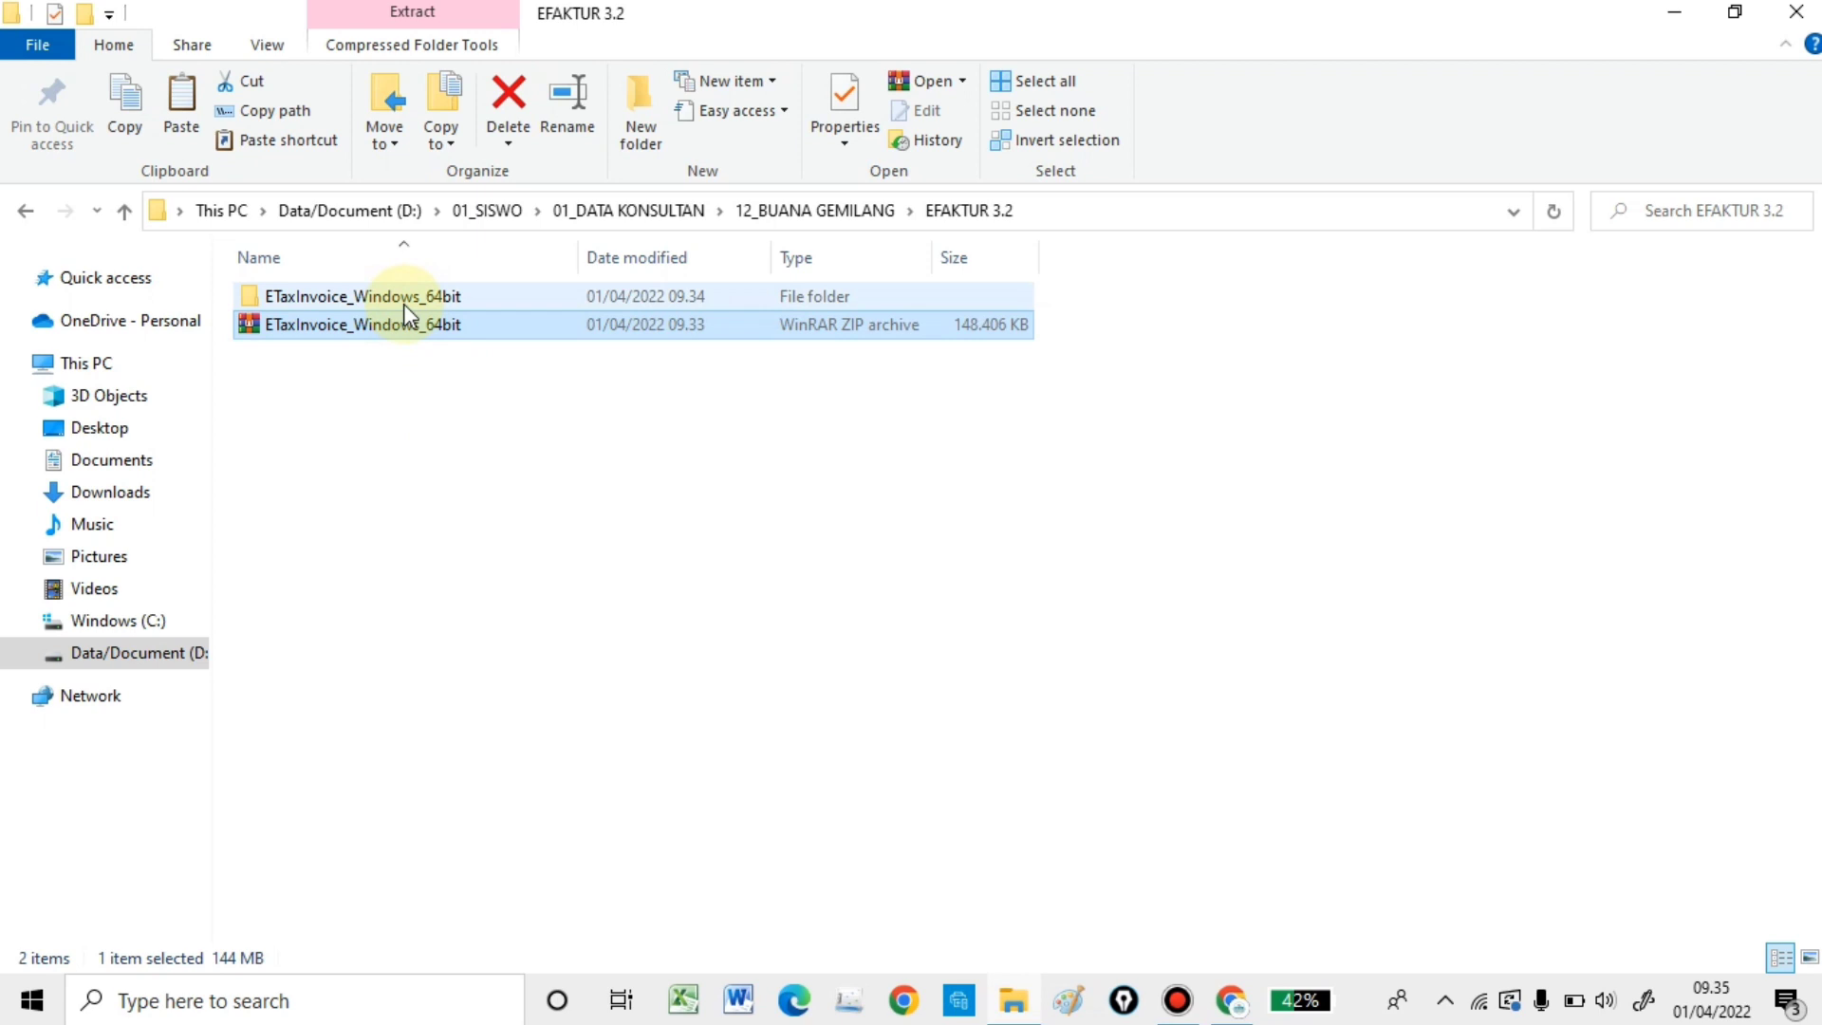
double_click(326, 302)
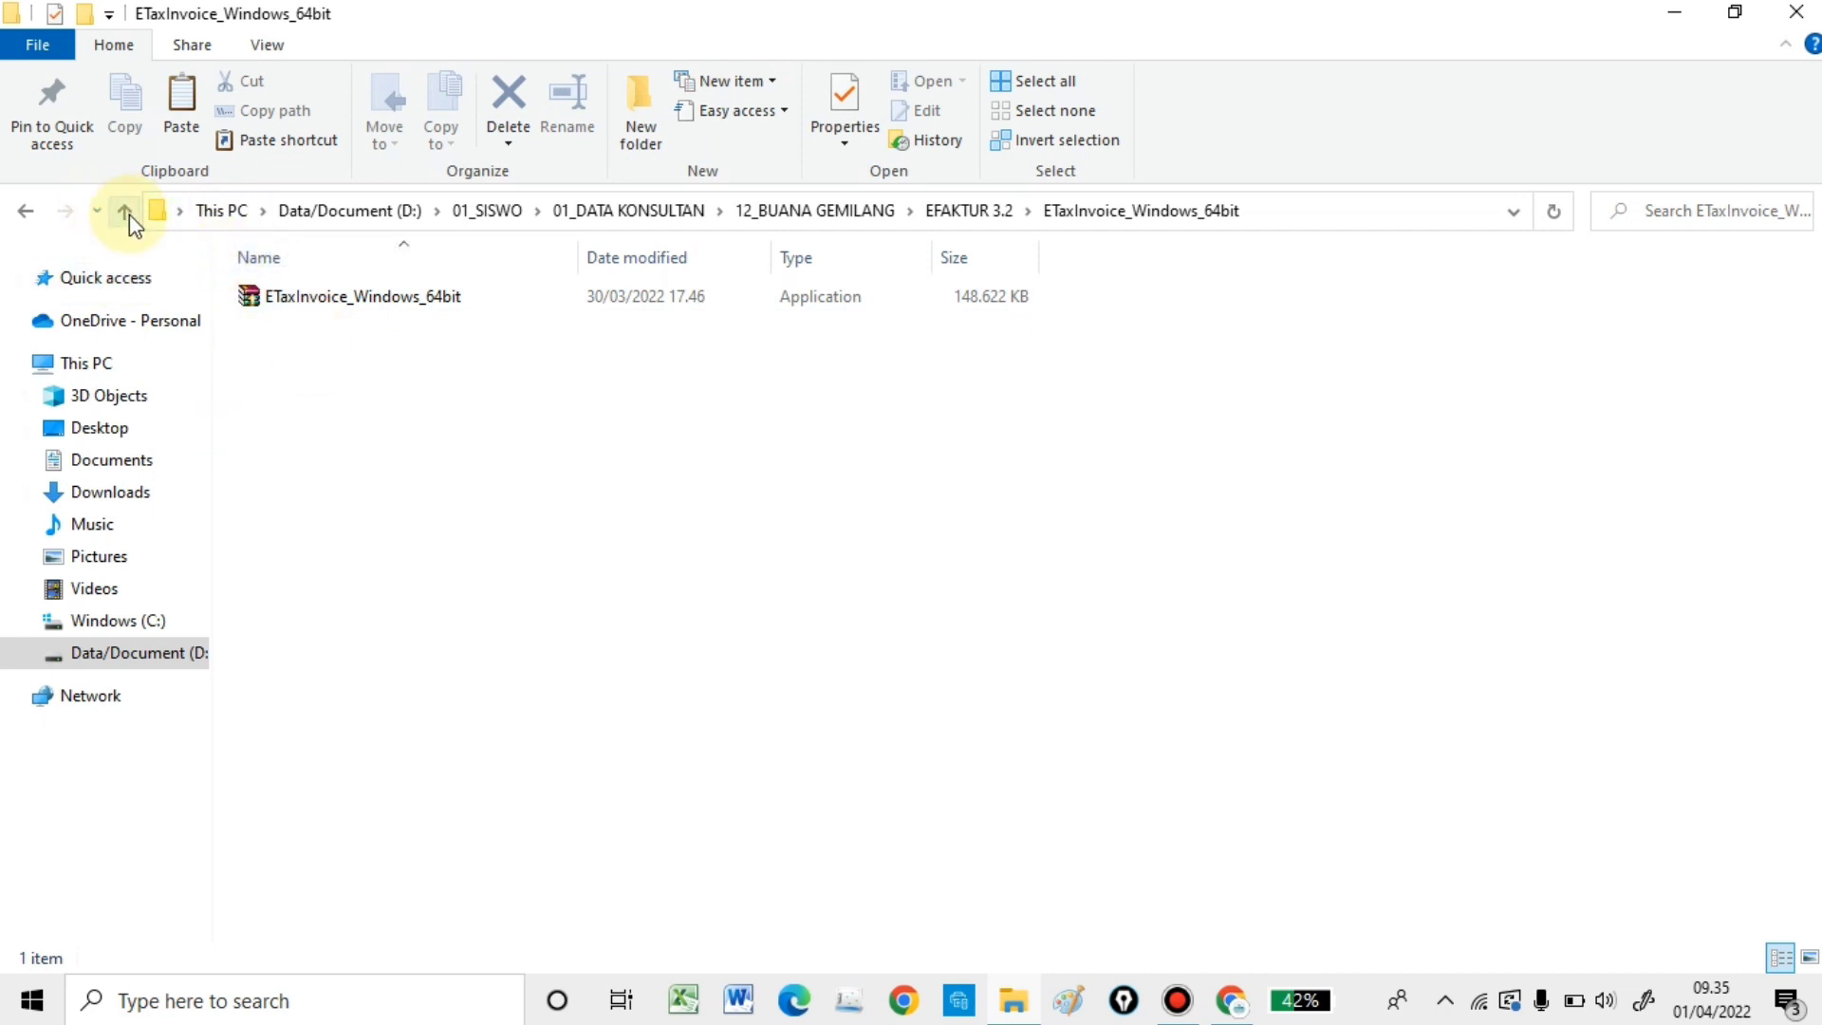
- Run the ETaxInvoice_Windows_64bit self-extracting application and extract its files into its folder
click(125, 211)
double_click(367, 298)
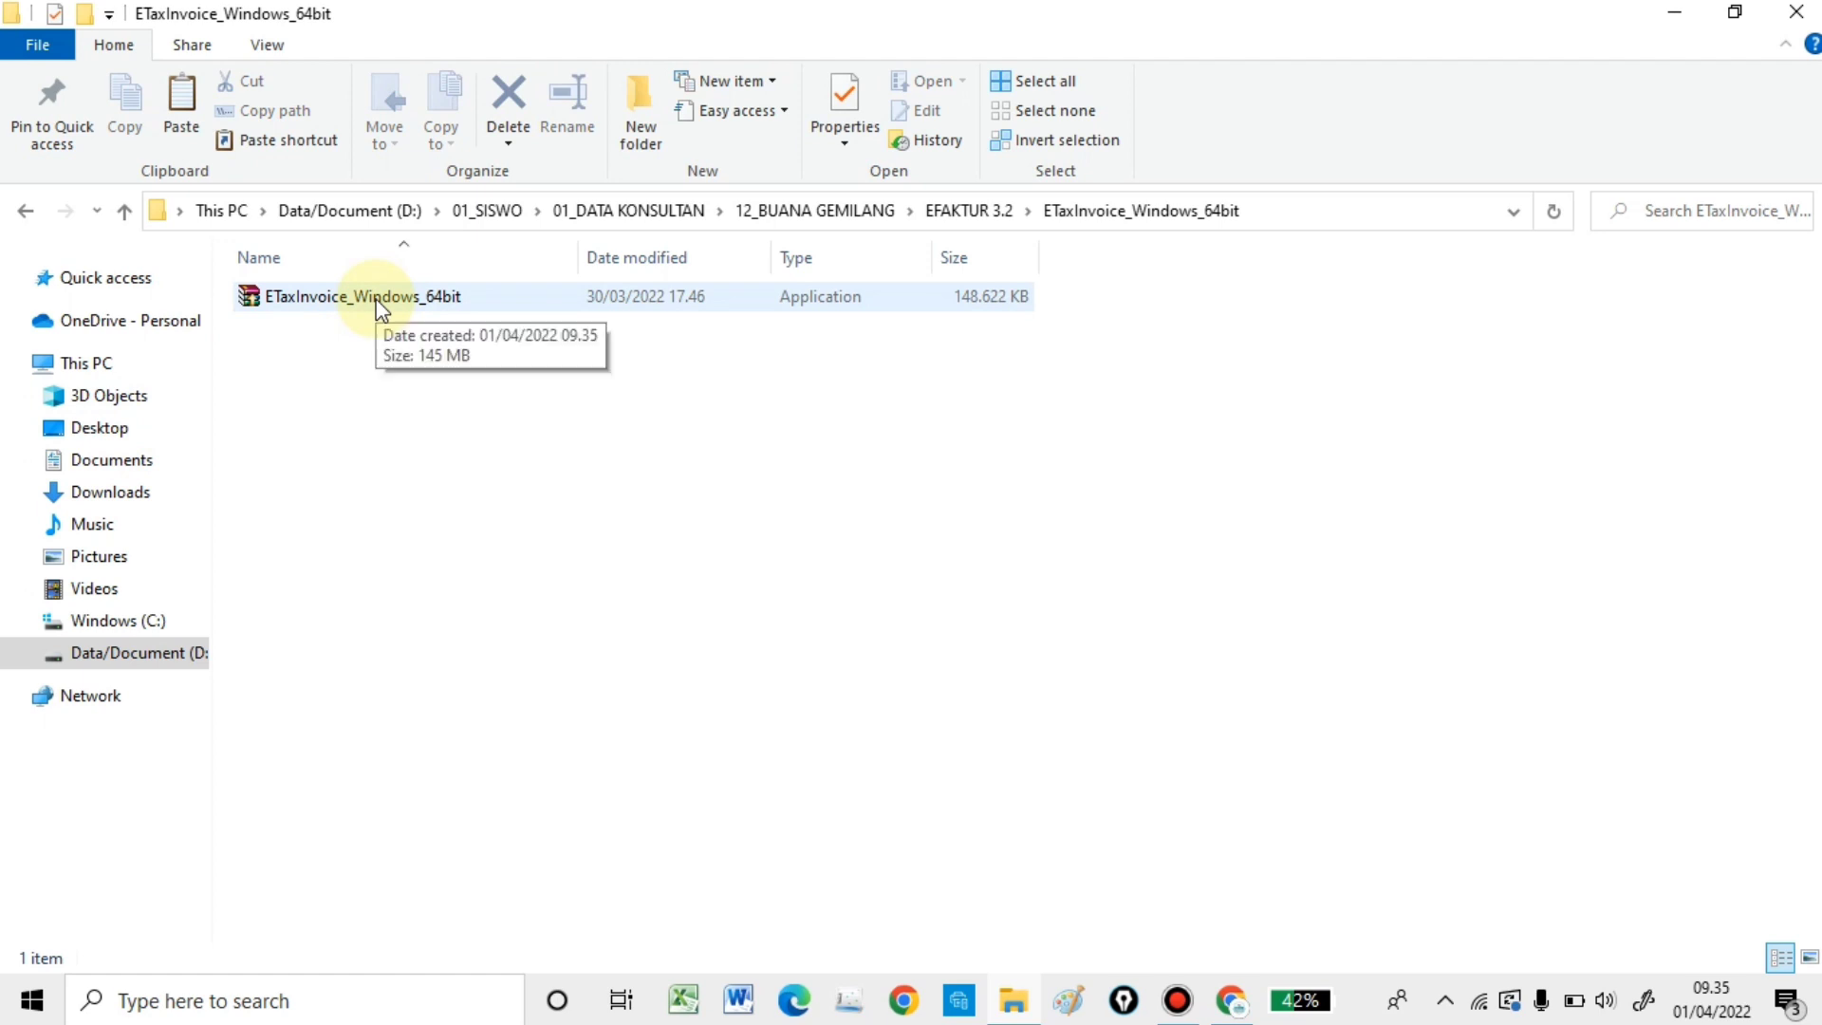
click(380, 308)
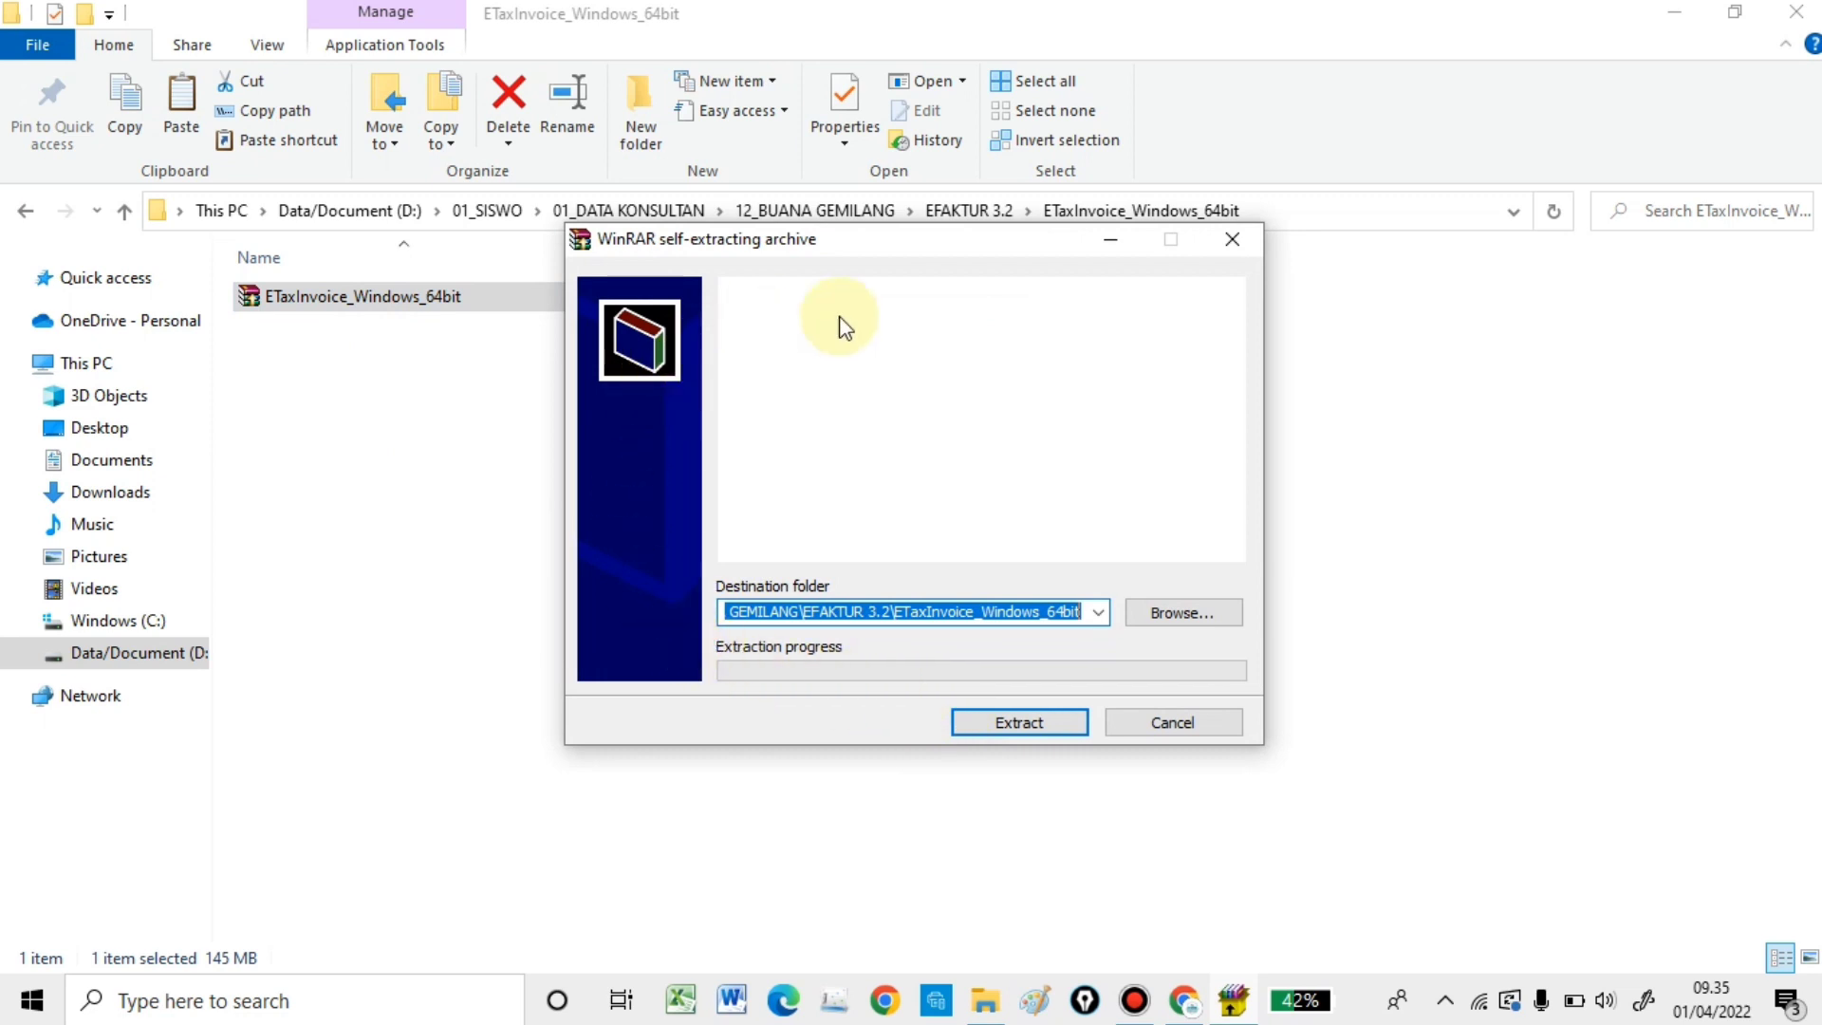
click(1017, 721)
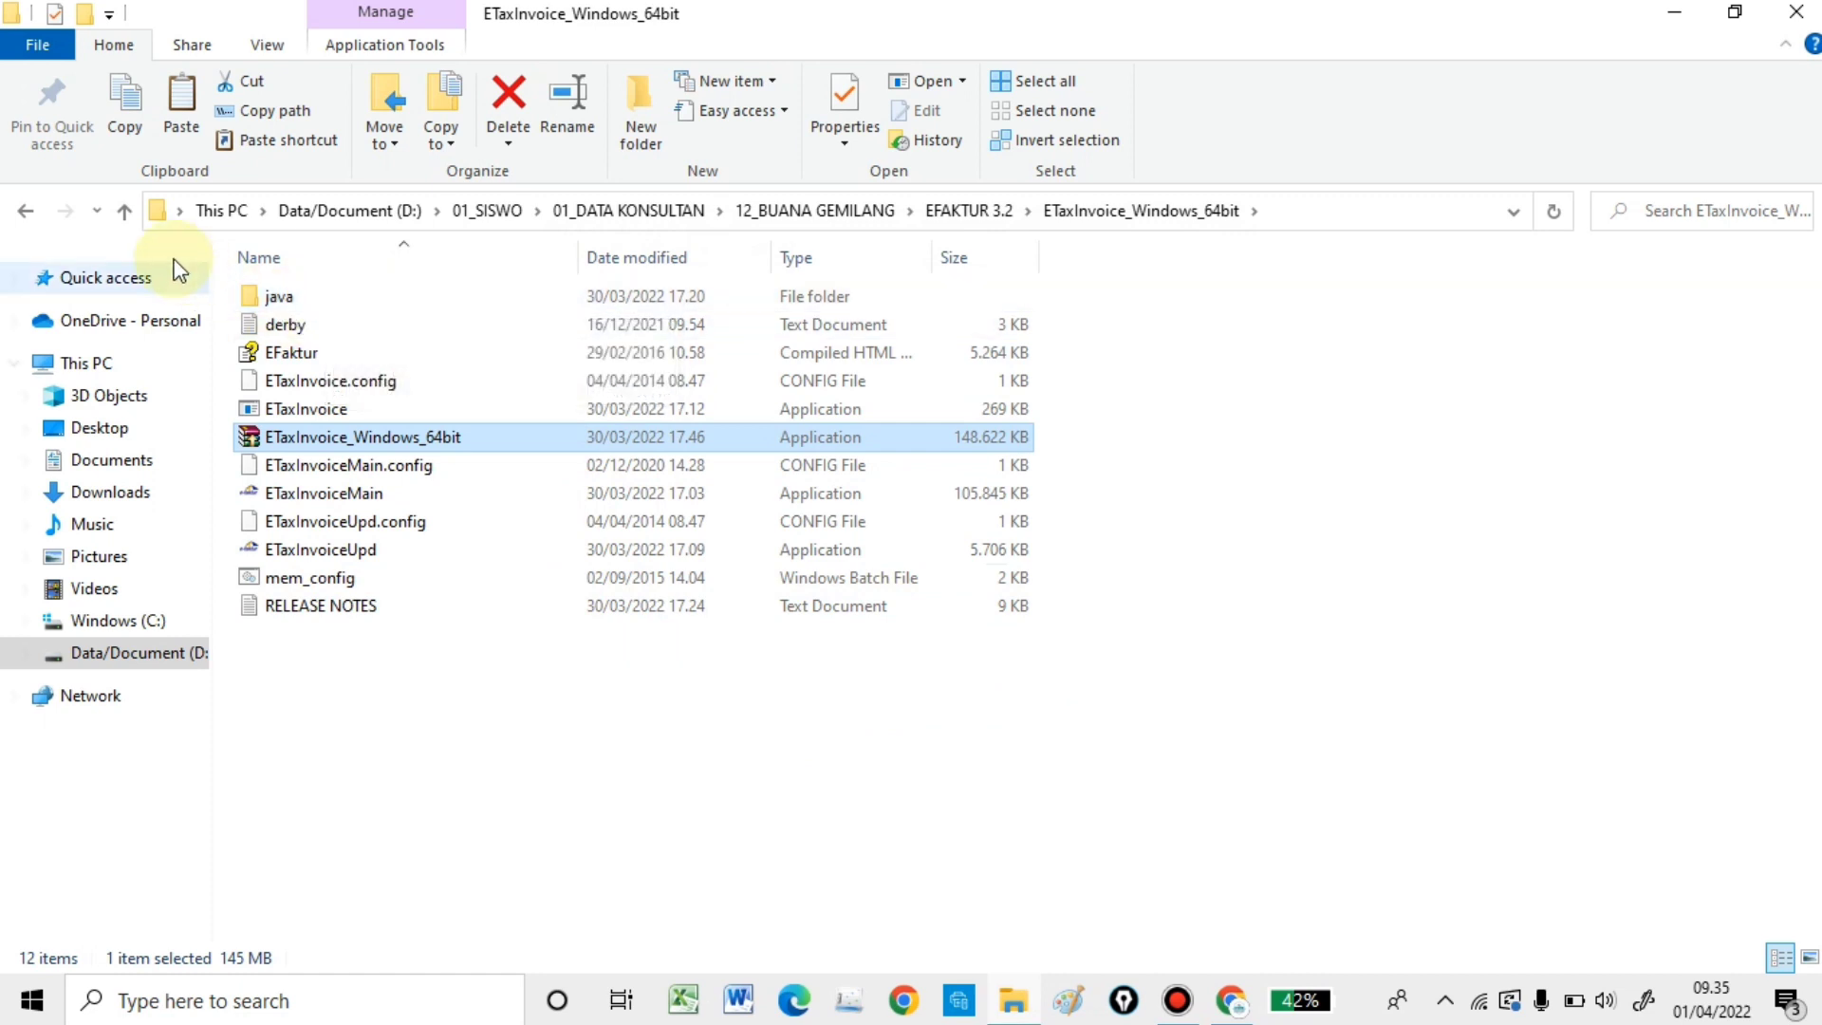
- Copy the db folder from EFaktur_Windows_64bit_ver 3.1 BGA\EFaktur_Windows_64bit
click(124, 211)
click(124, 211)
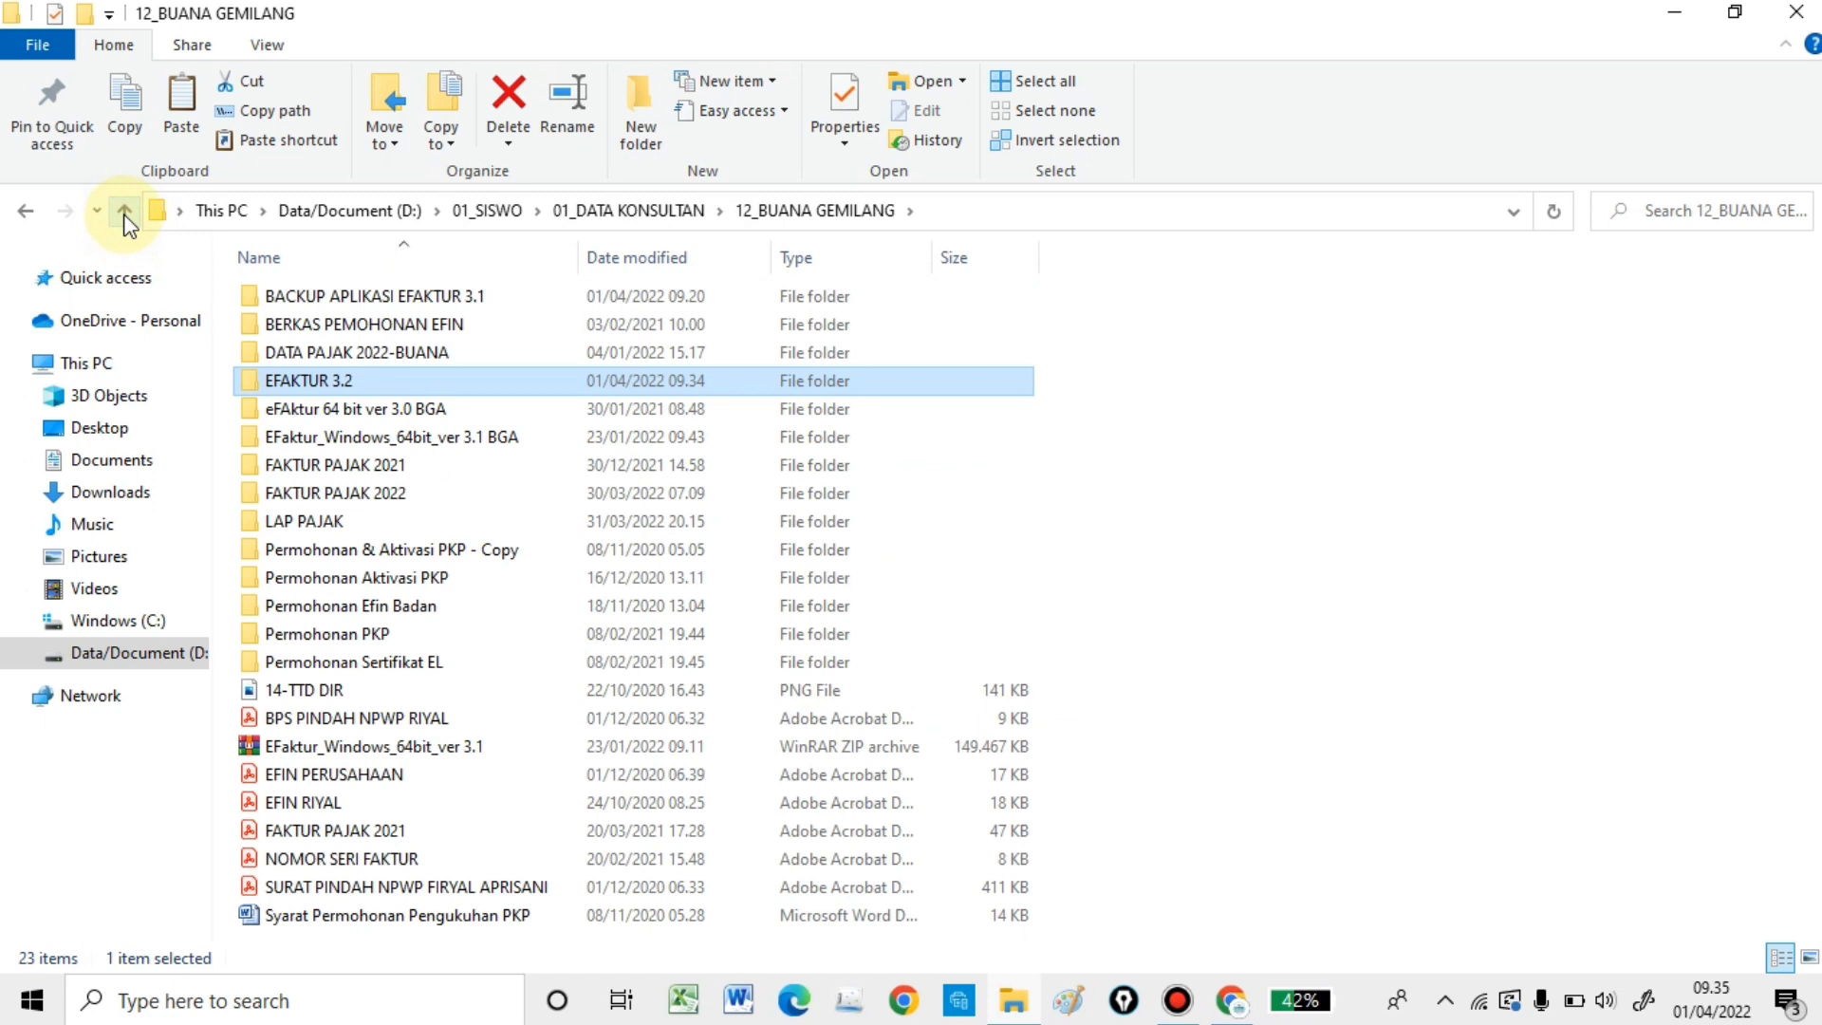
double_click(499, 438)
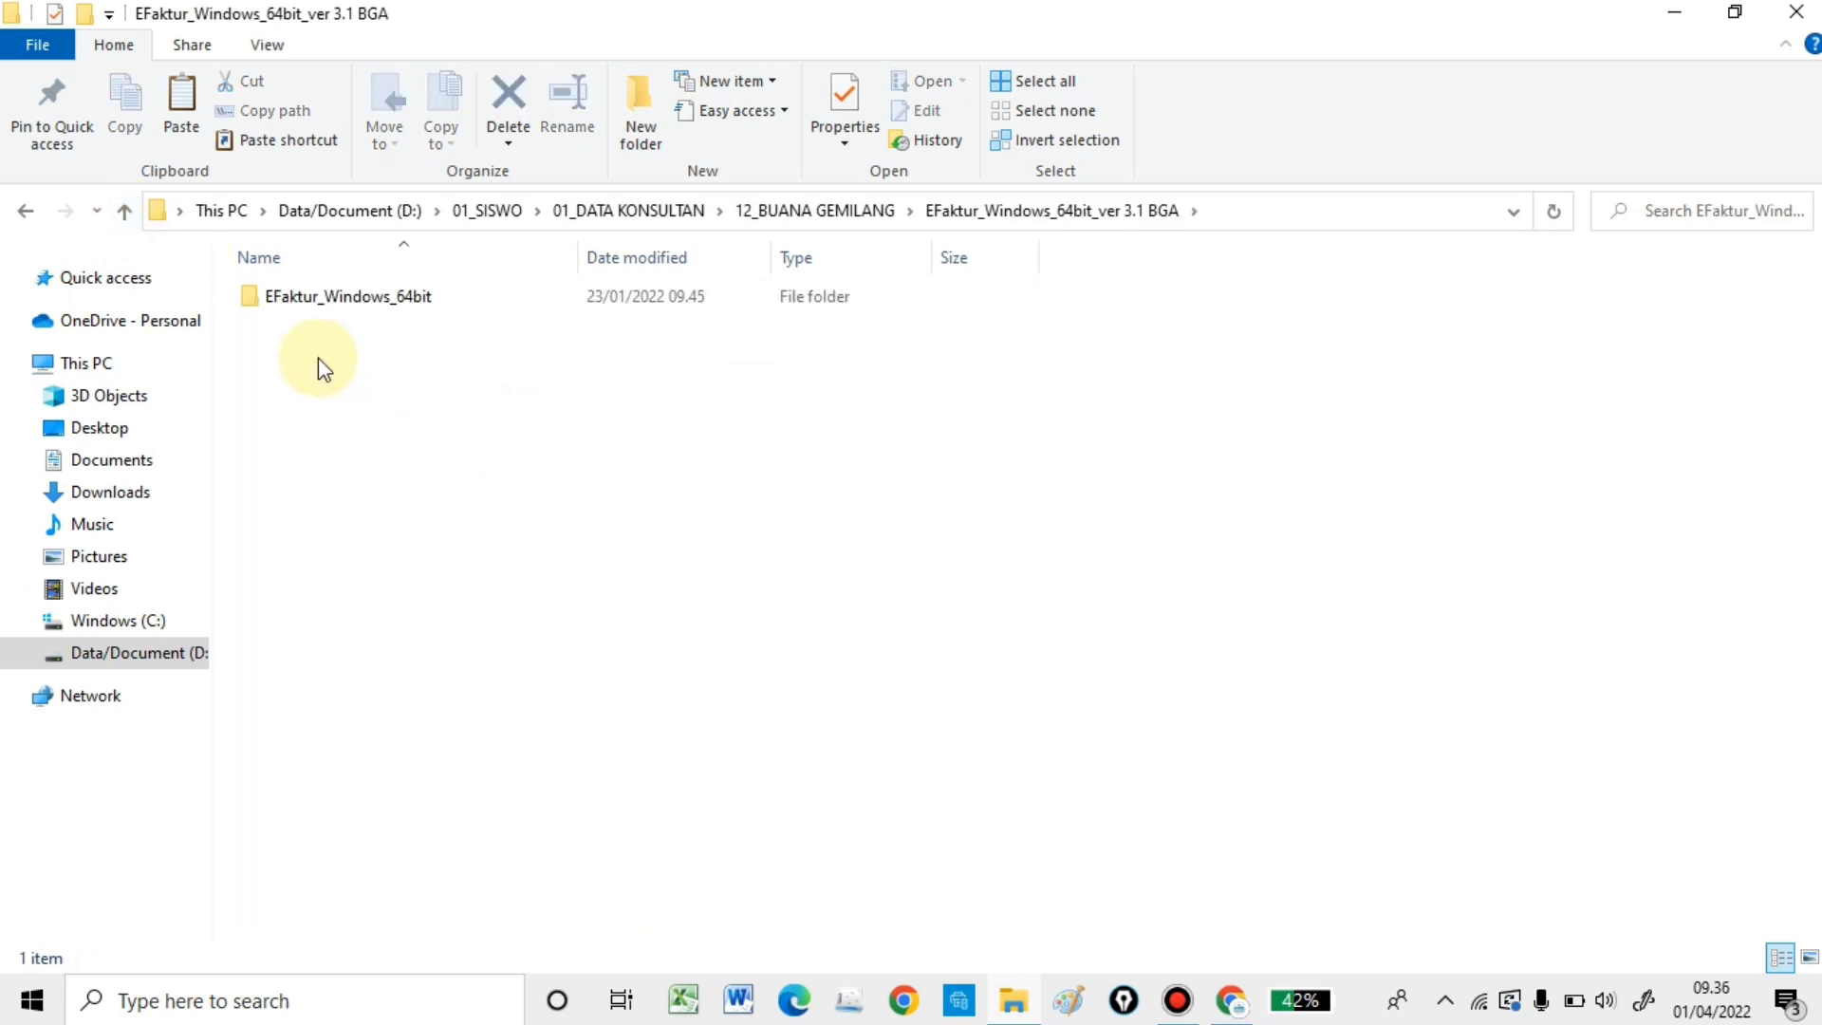
double_click(337, 300)
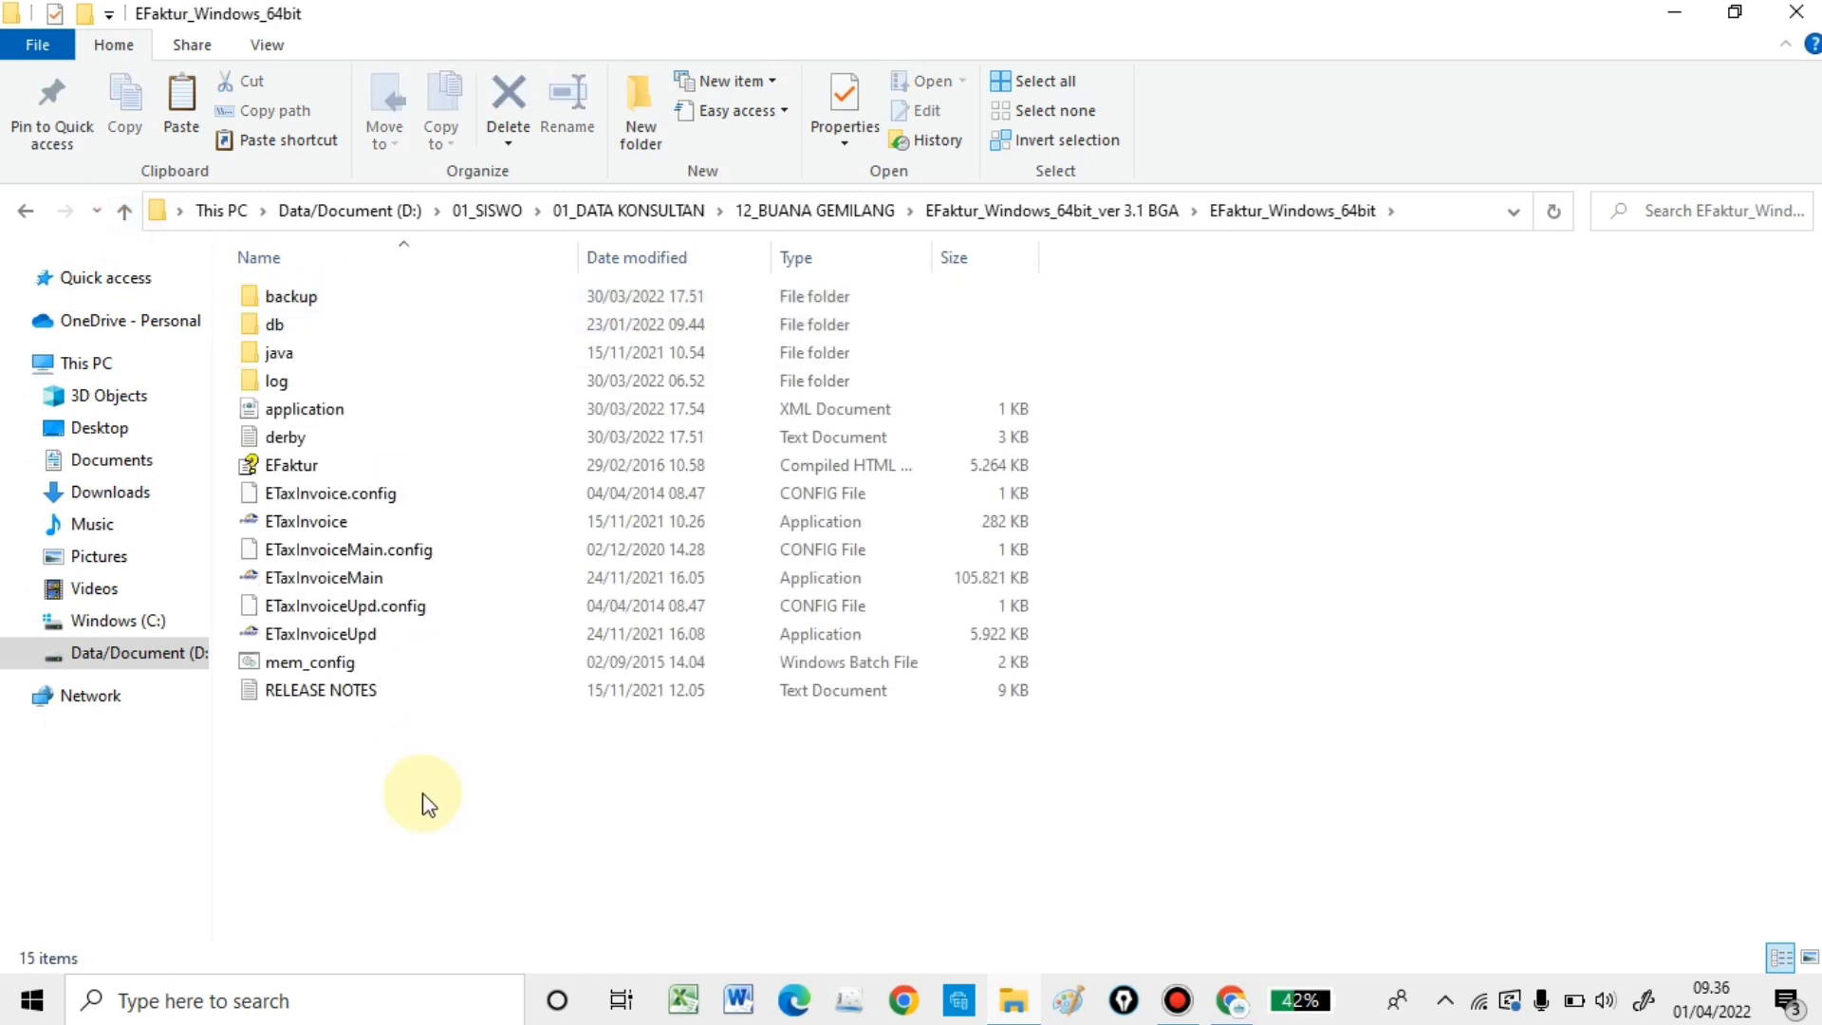
right_click(296, 325)
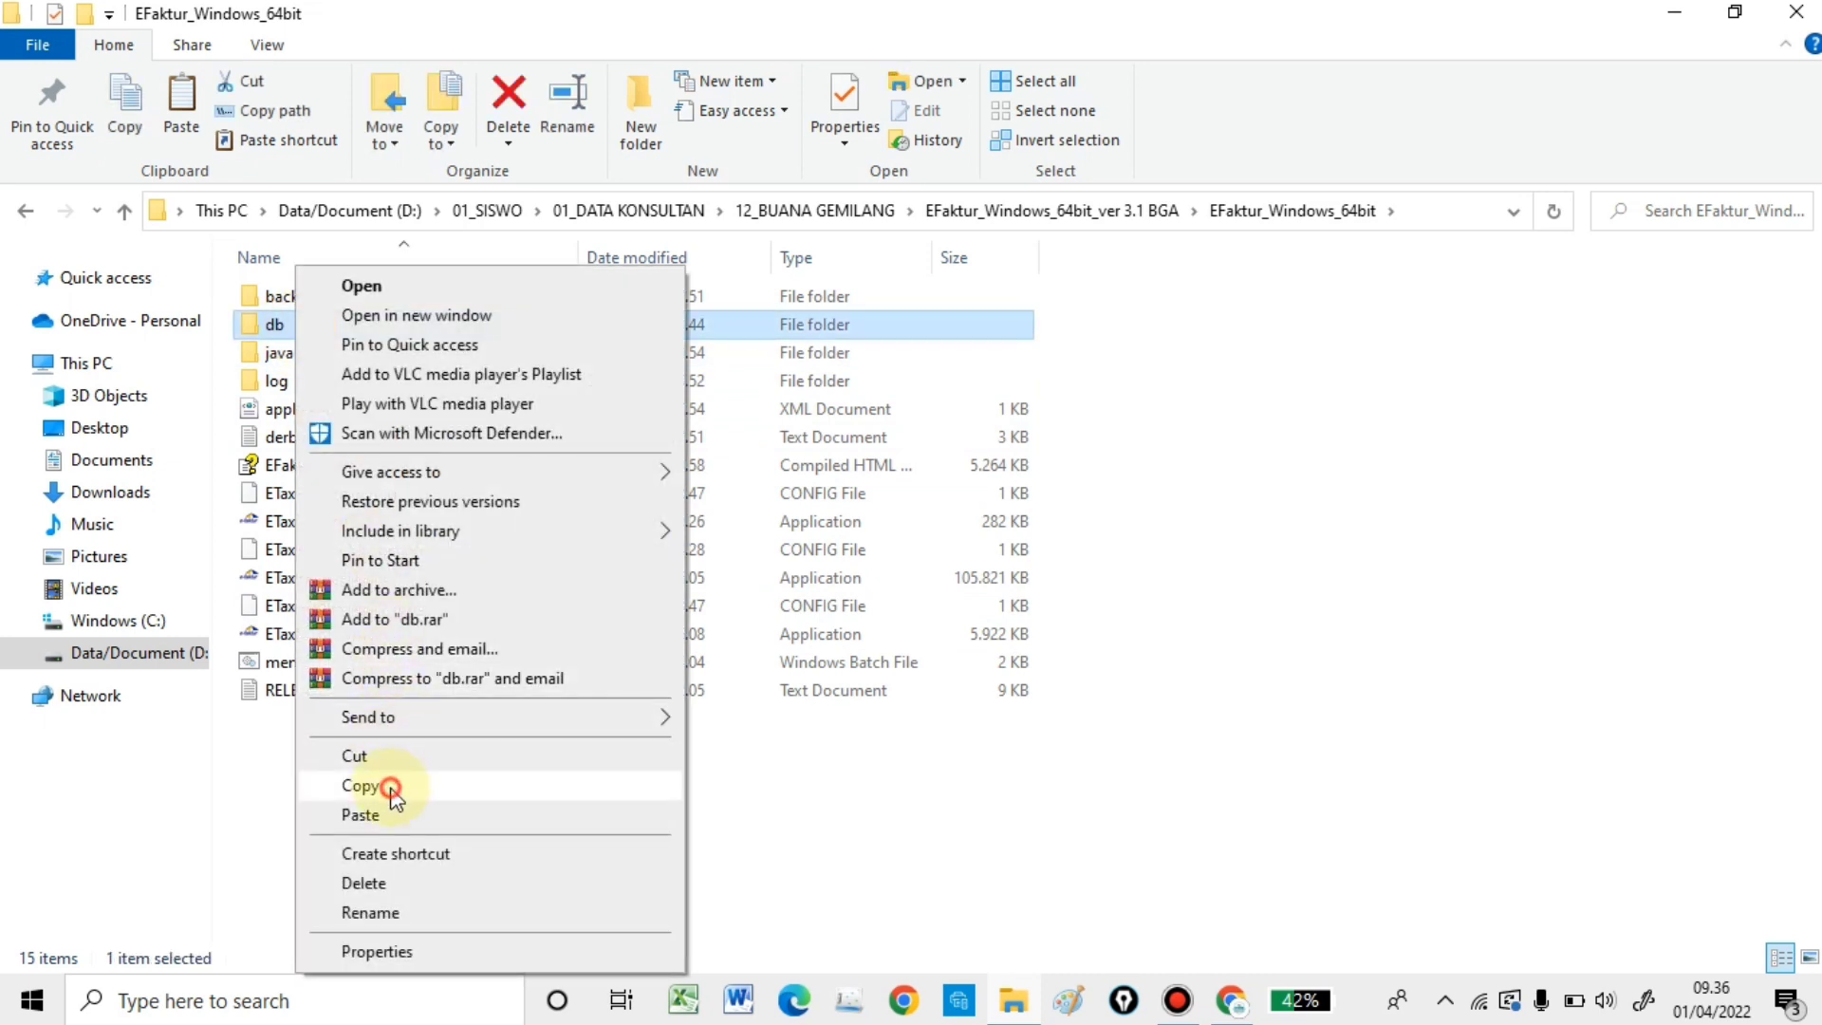
click(392, 783)
- Paste the db folder into EFAKTUR 3.2\ETaxInvoice_Windows_64bit
click(130, 216)
click(130, 214)
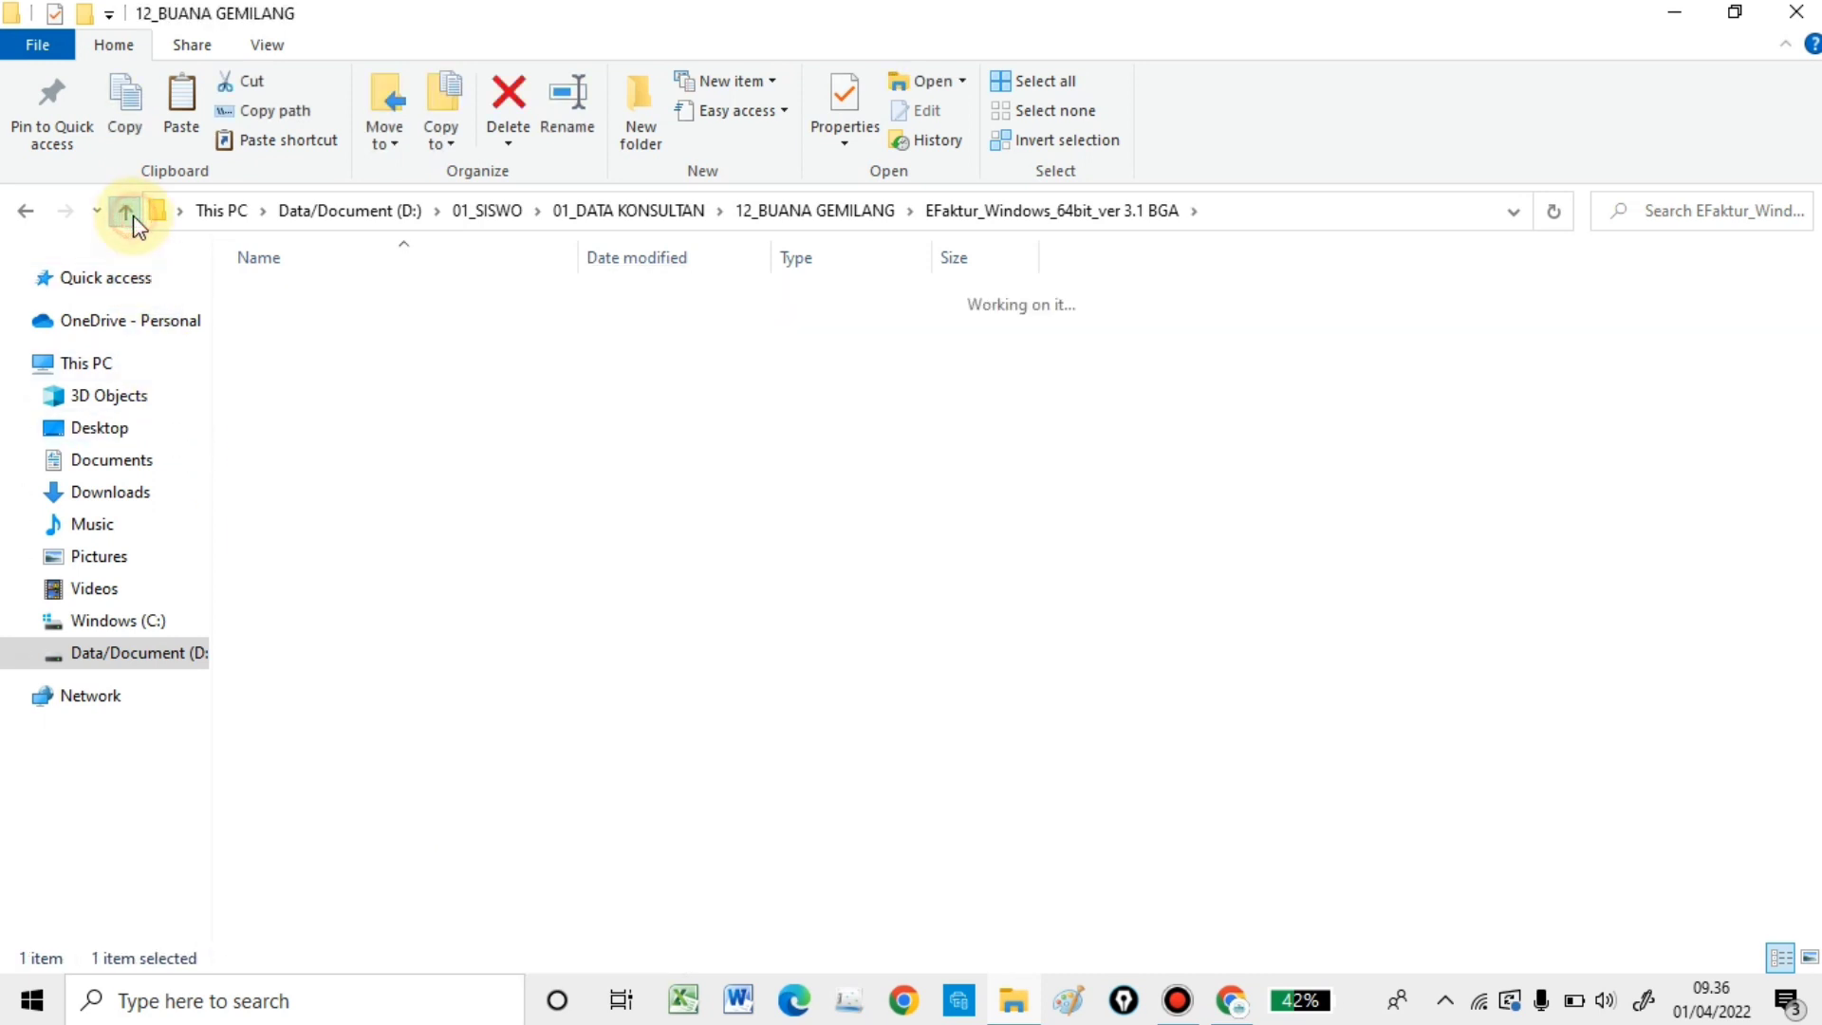
double_click(393, 383)
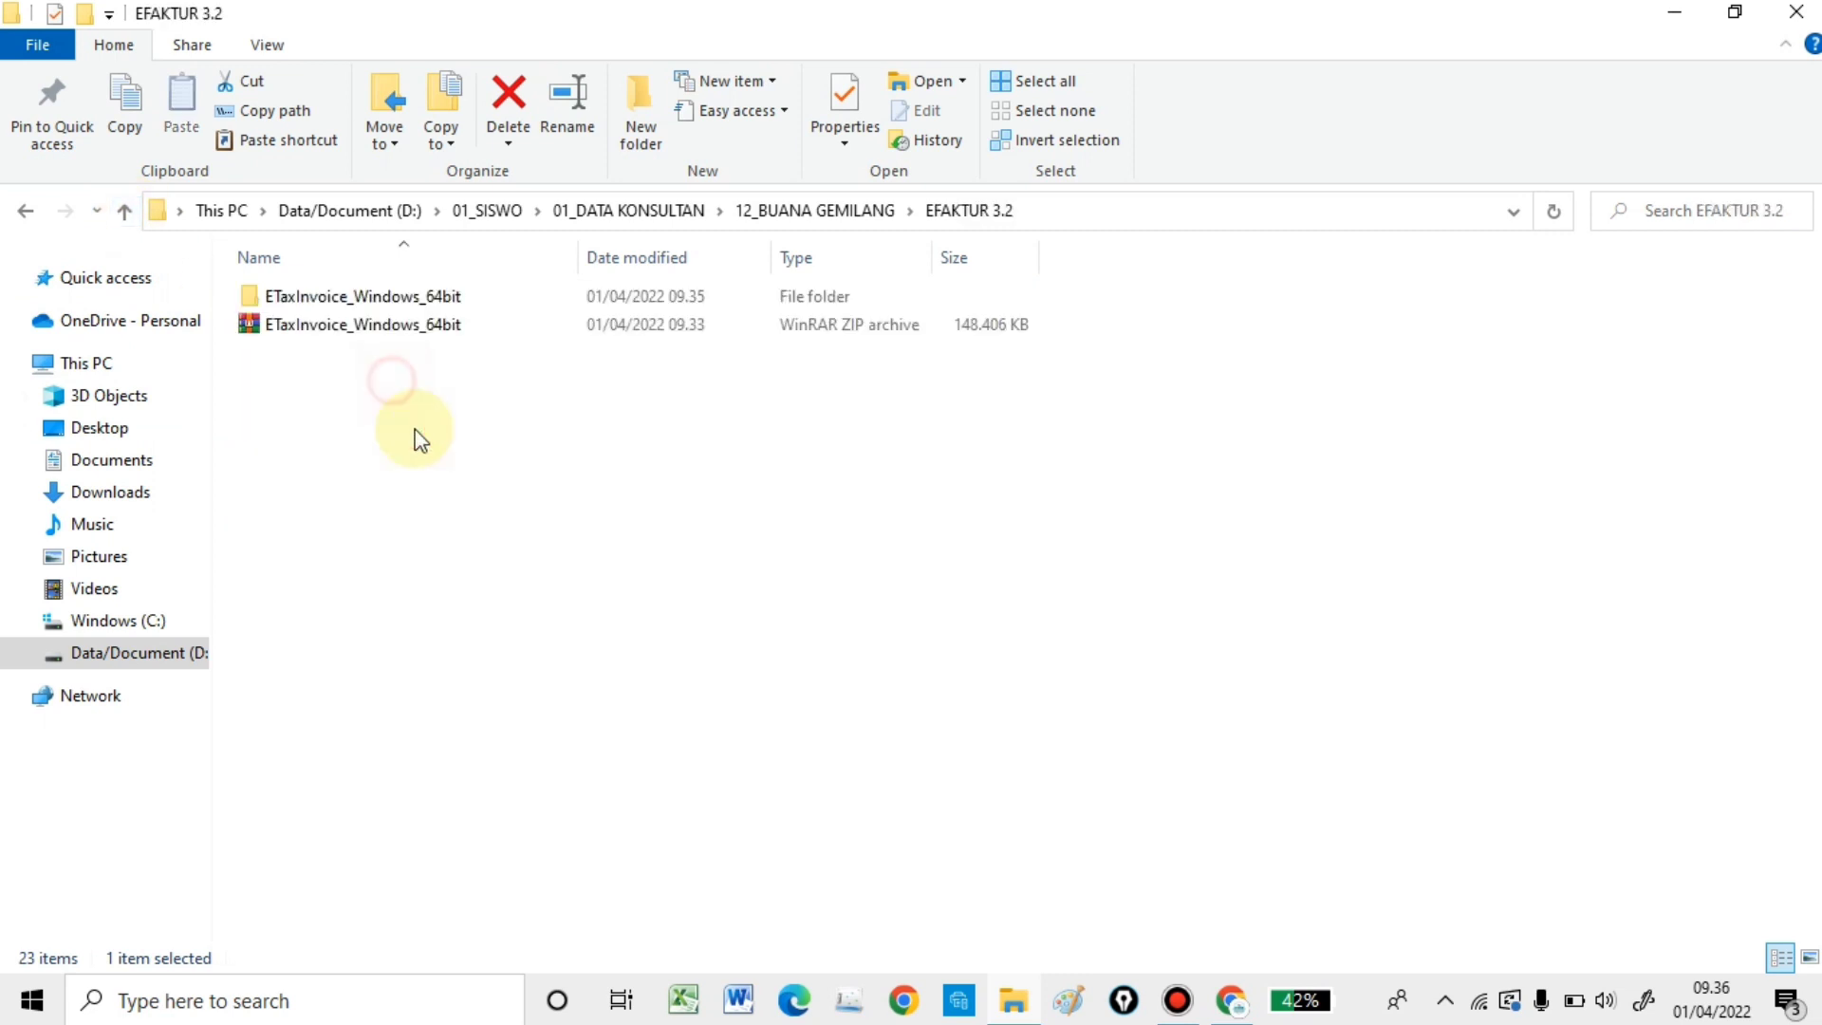
double_click(366, 300)
right_click(641, 859)
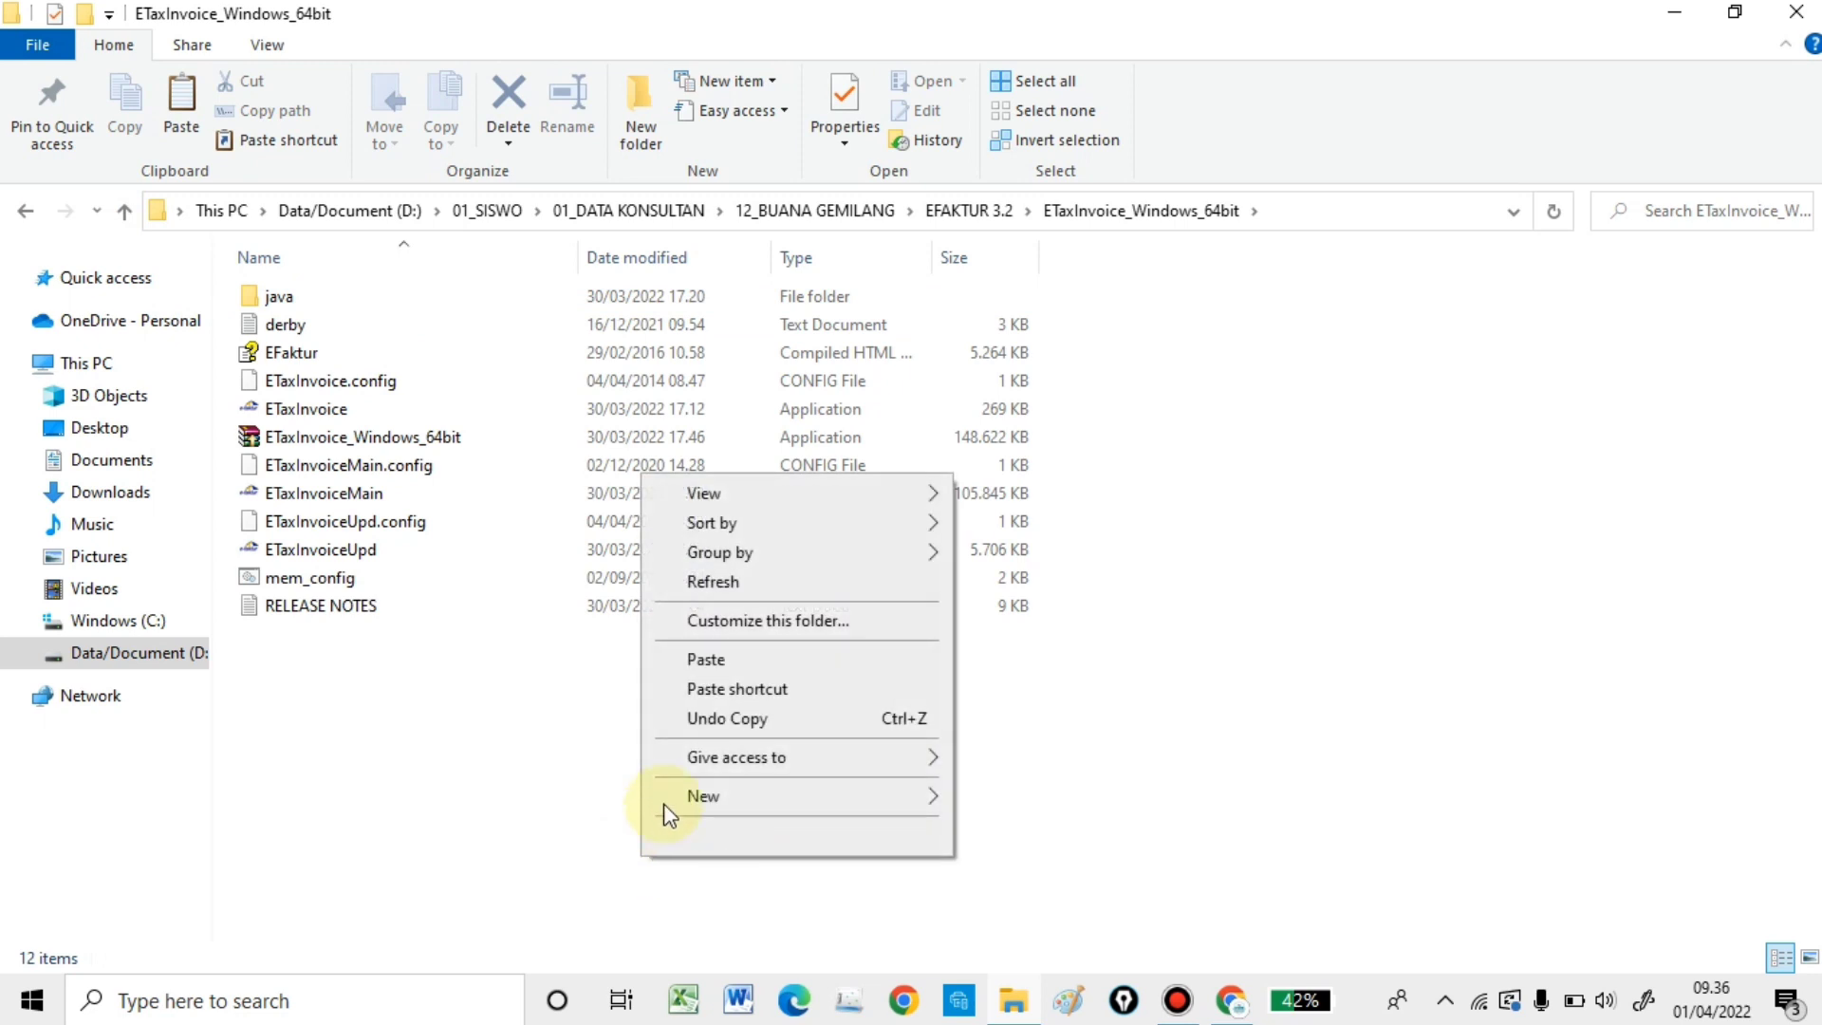
click(729, 660)
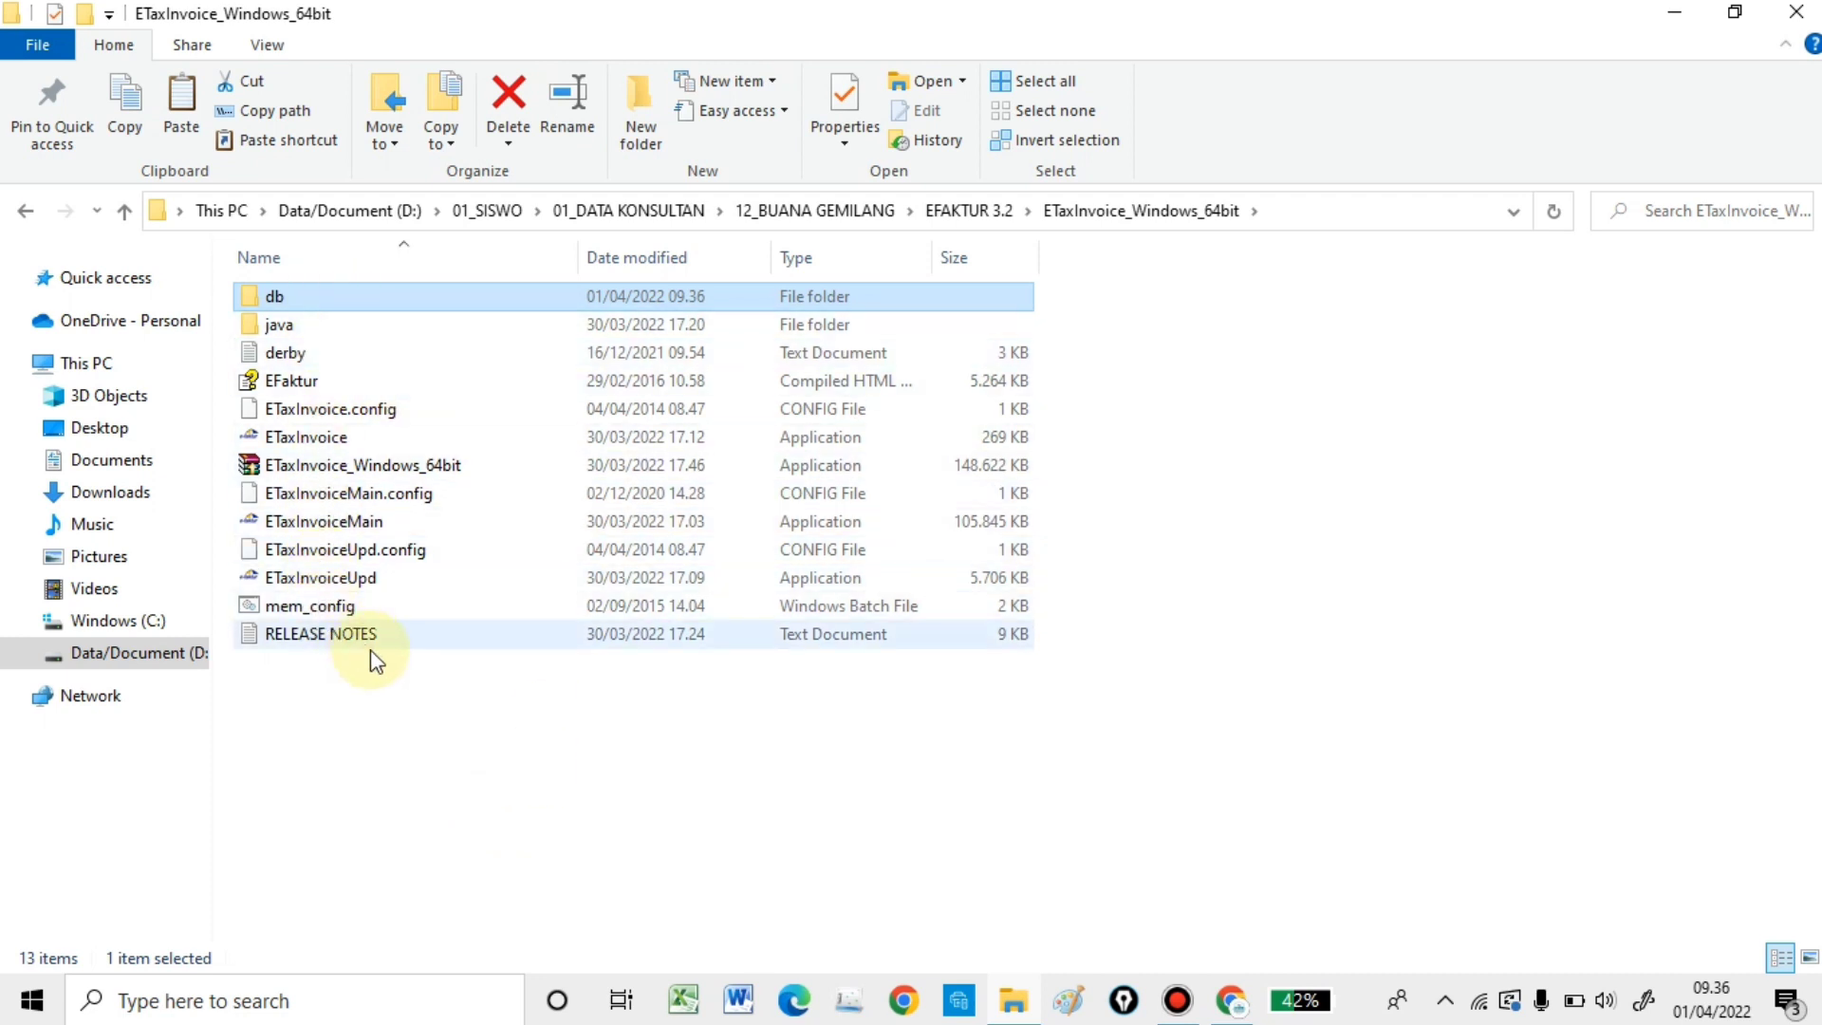
- Launch ETaxInvoice 3.2 and connect to the Lokal Database
click(328, 438)
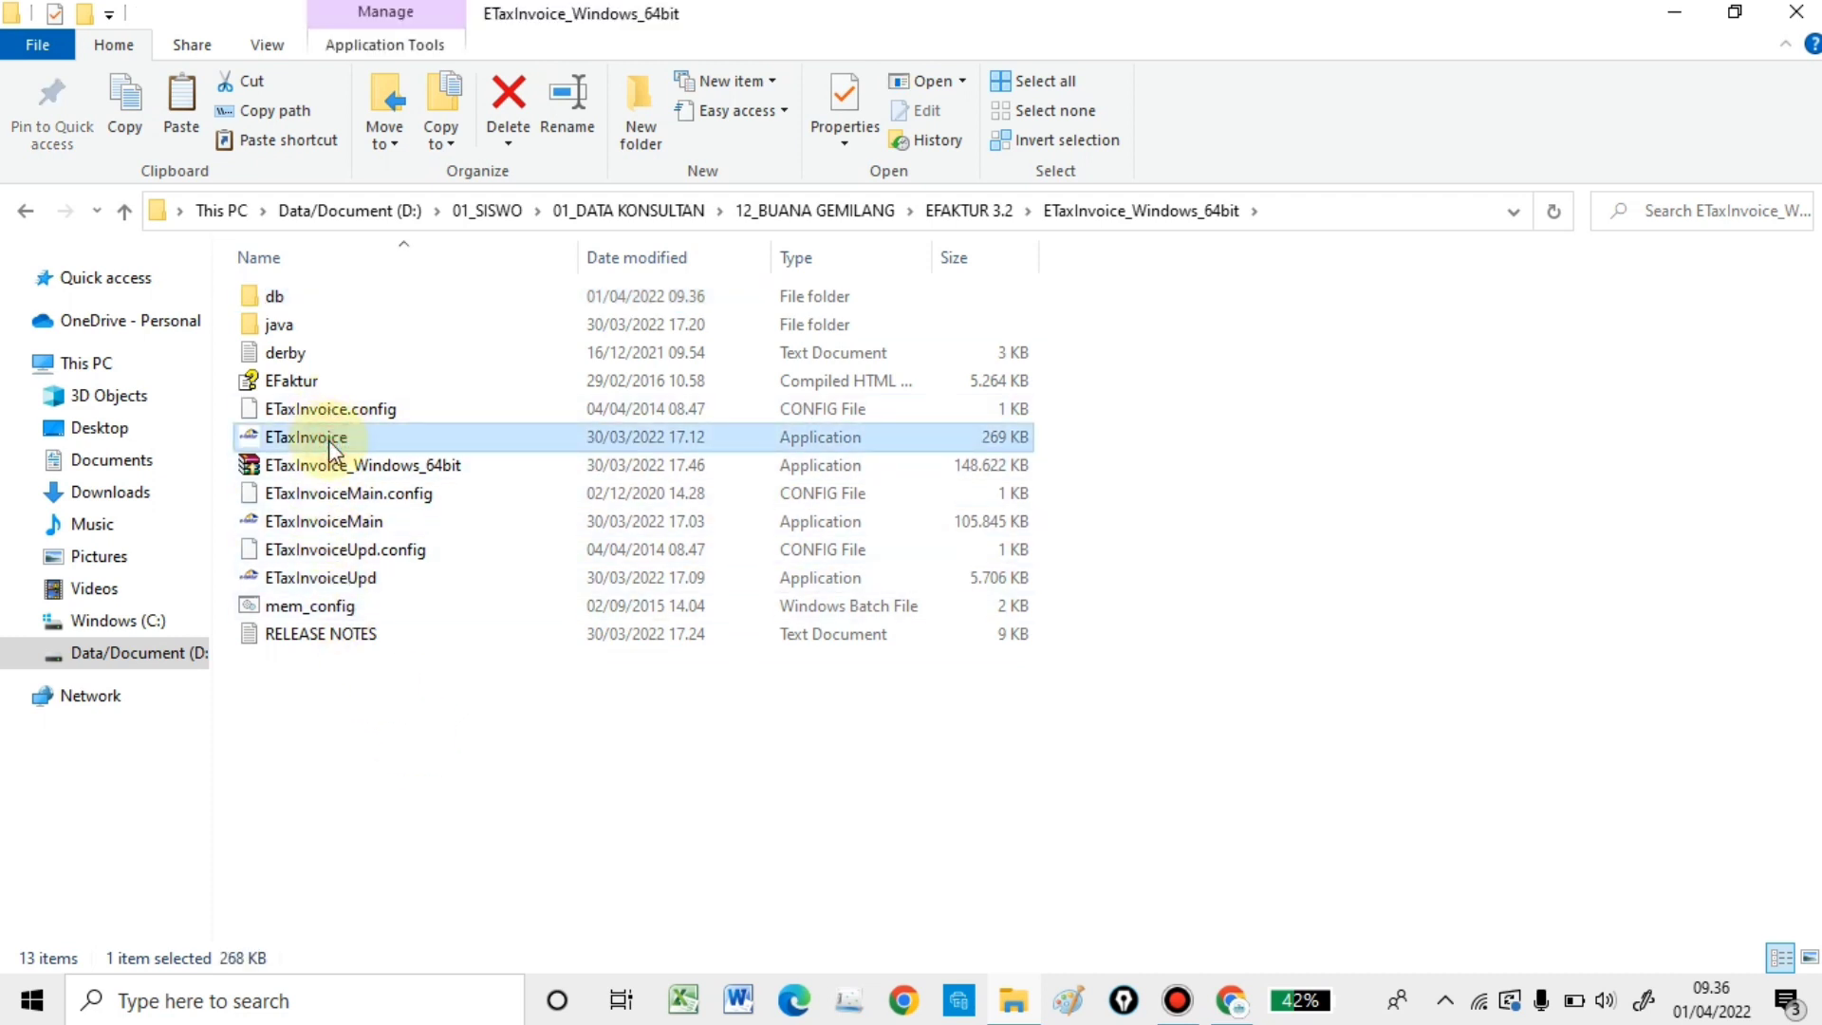
double_click(328, 438)
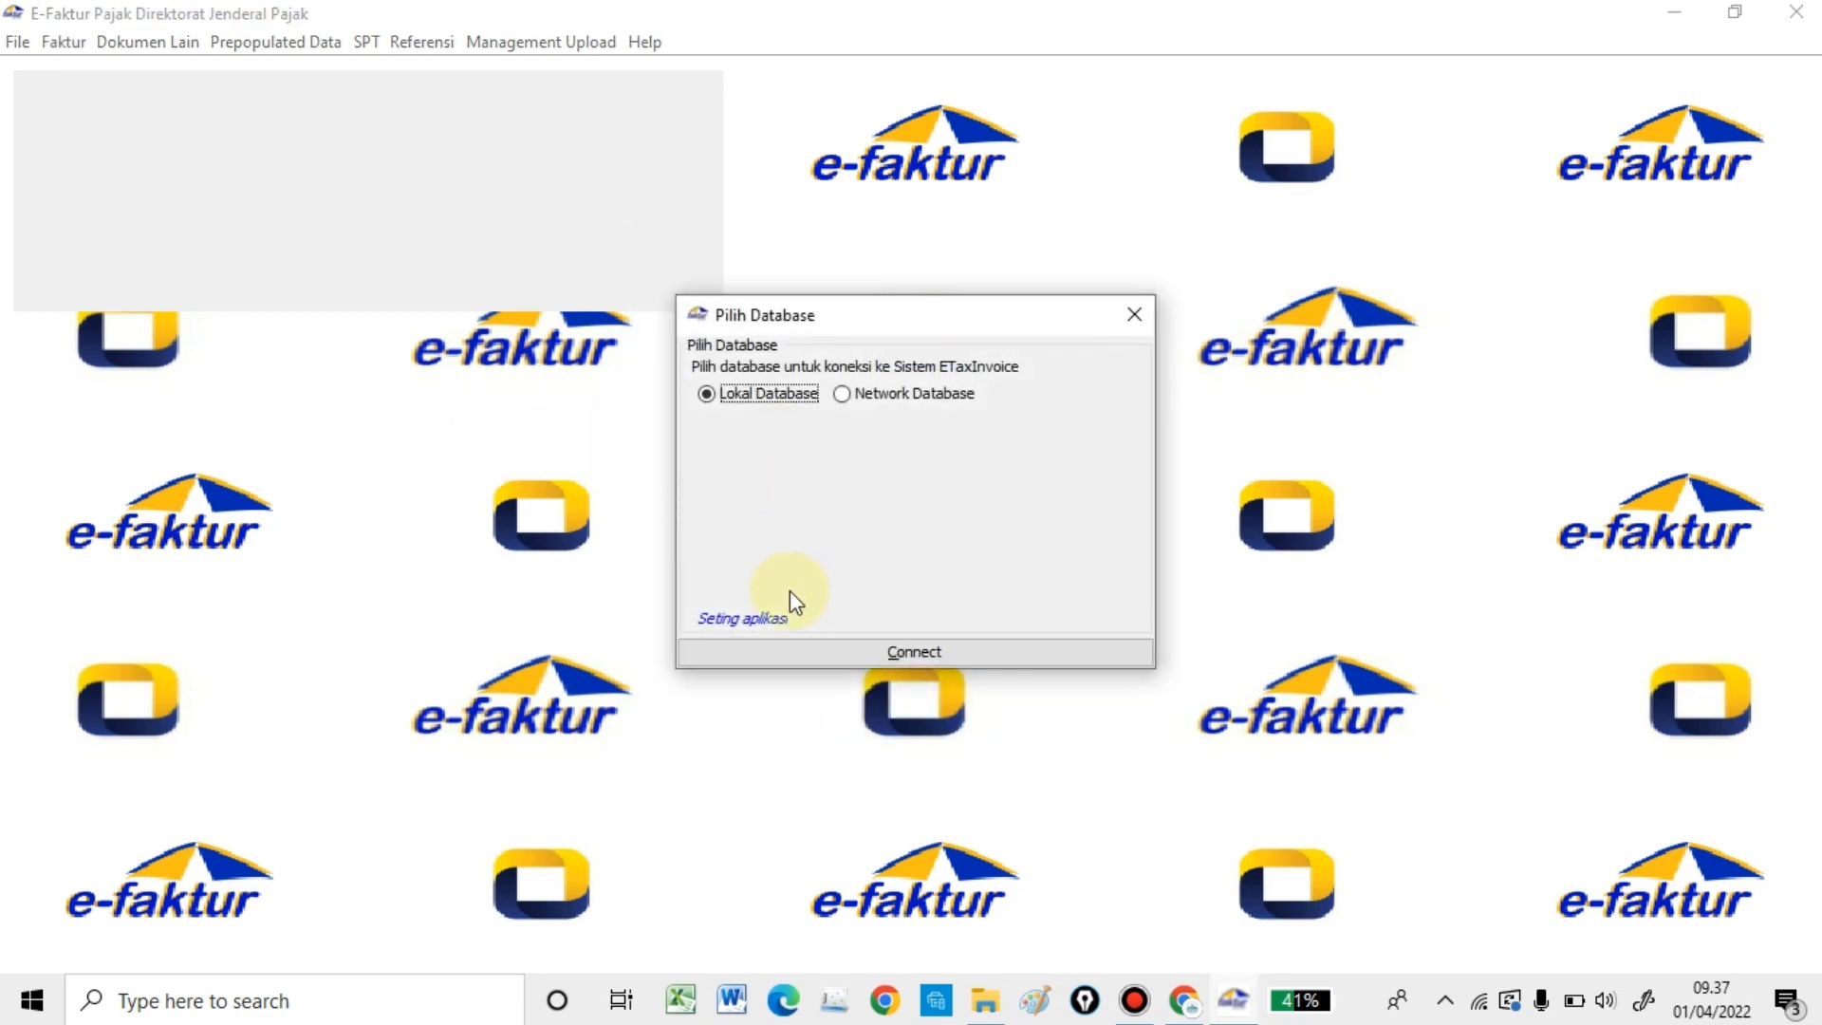
click(840, 654)
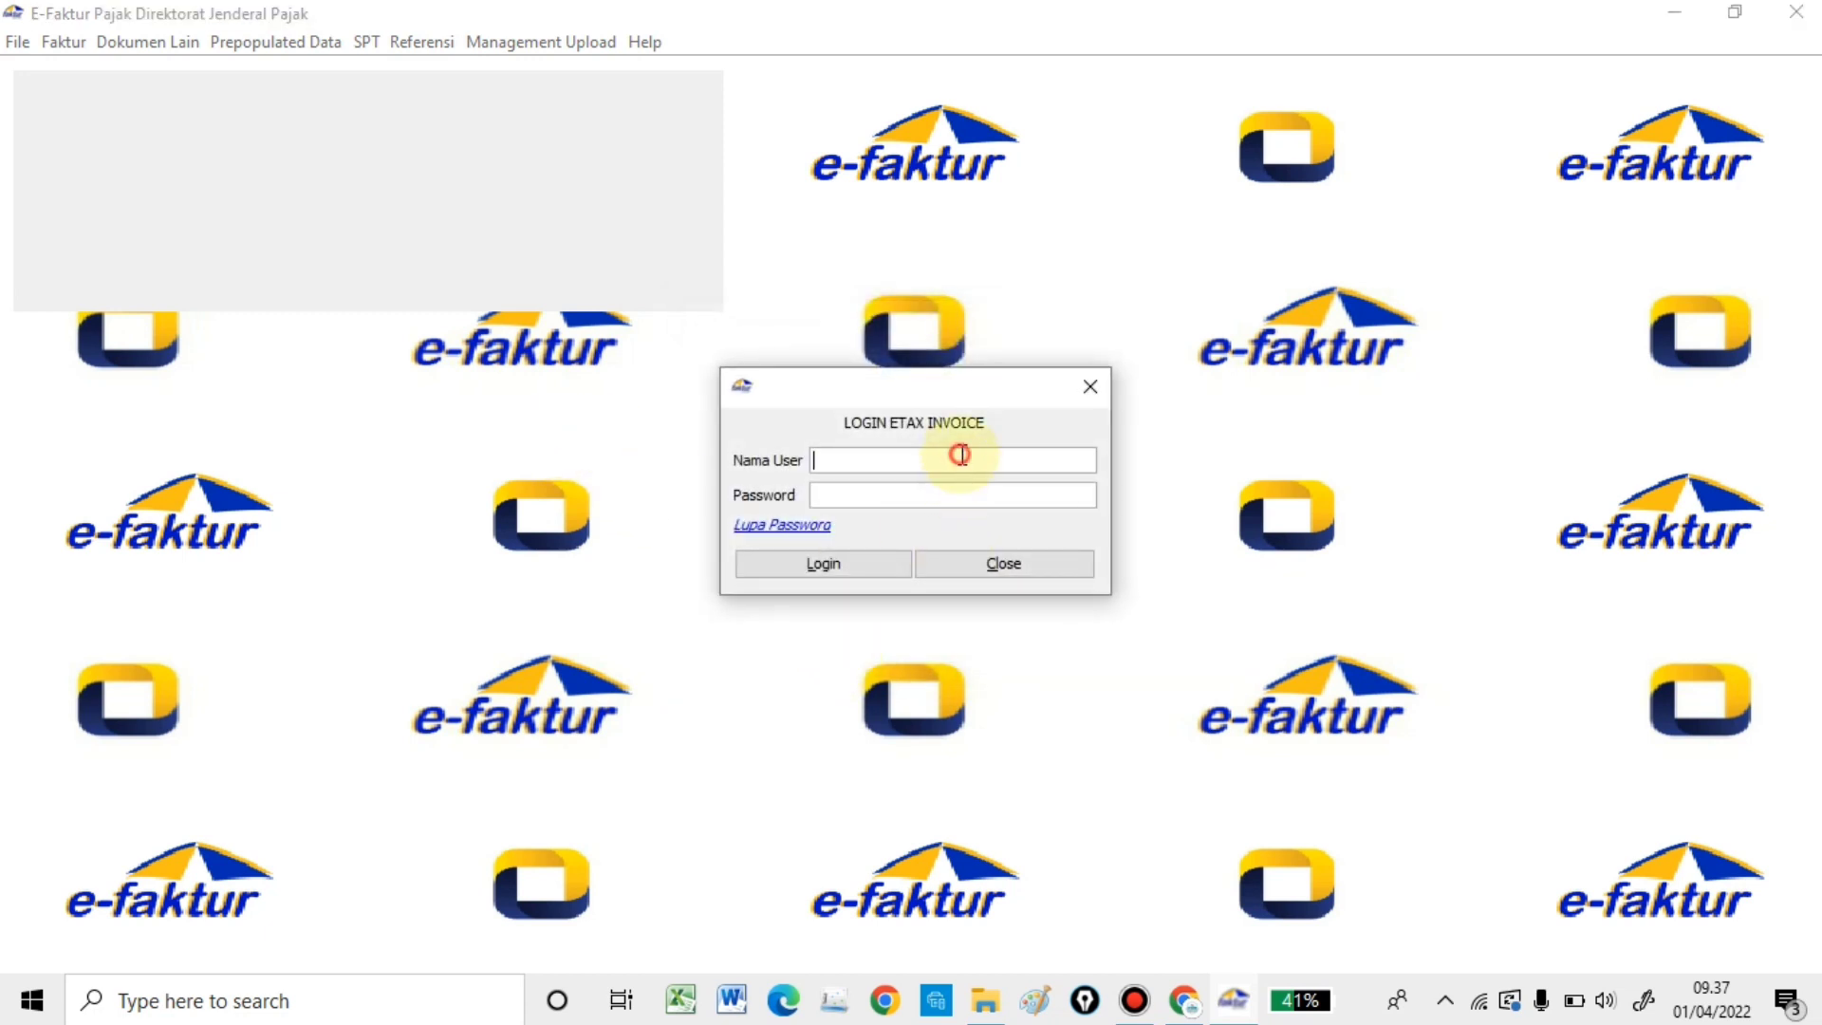
- Log in with the administrator user name and password
text(Admin)
key(Tab)
text(123)
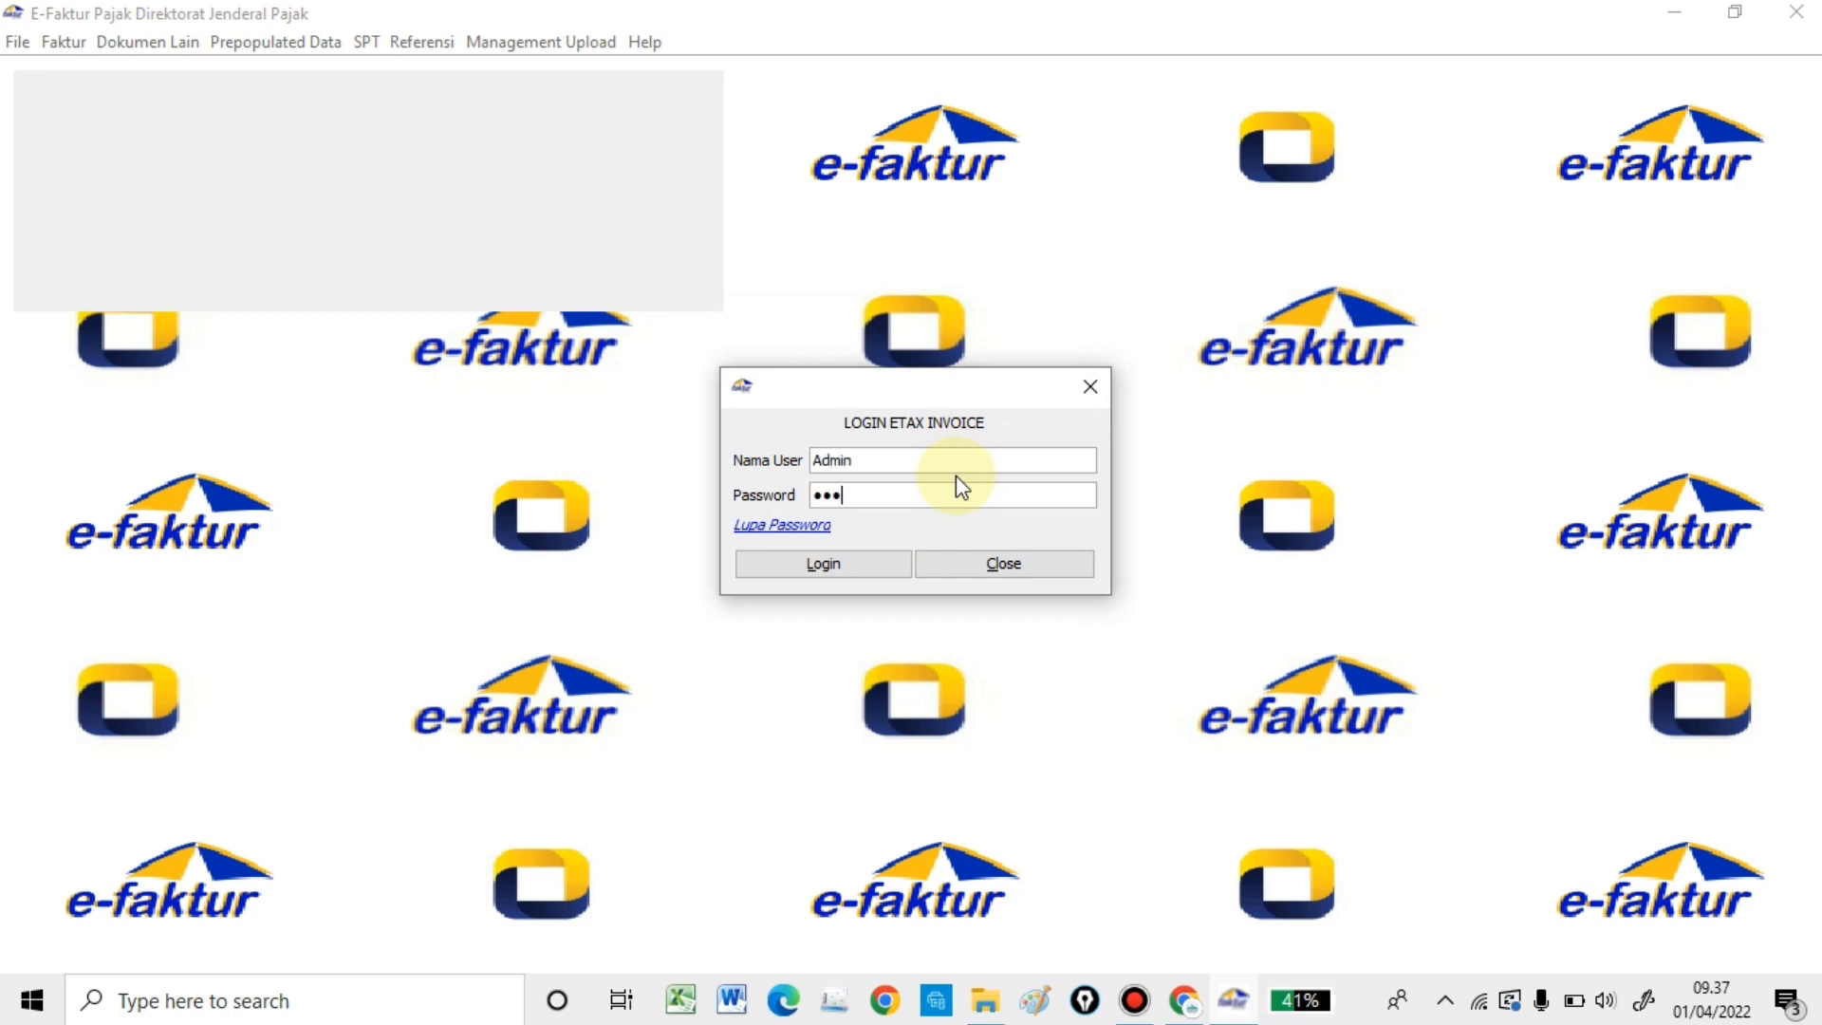
click(905, 561)
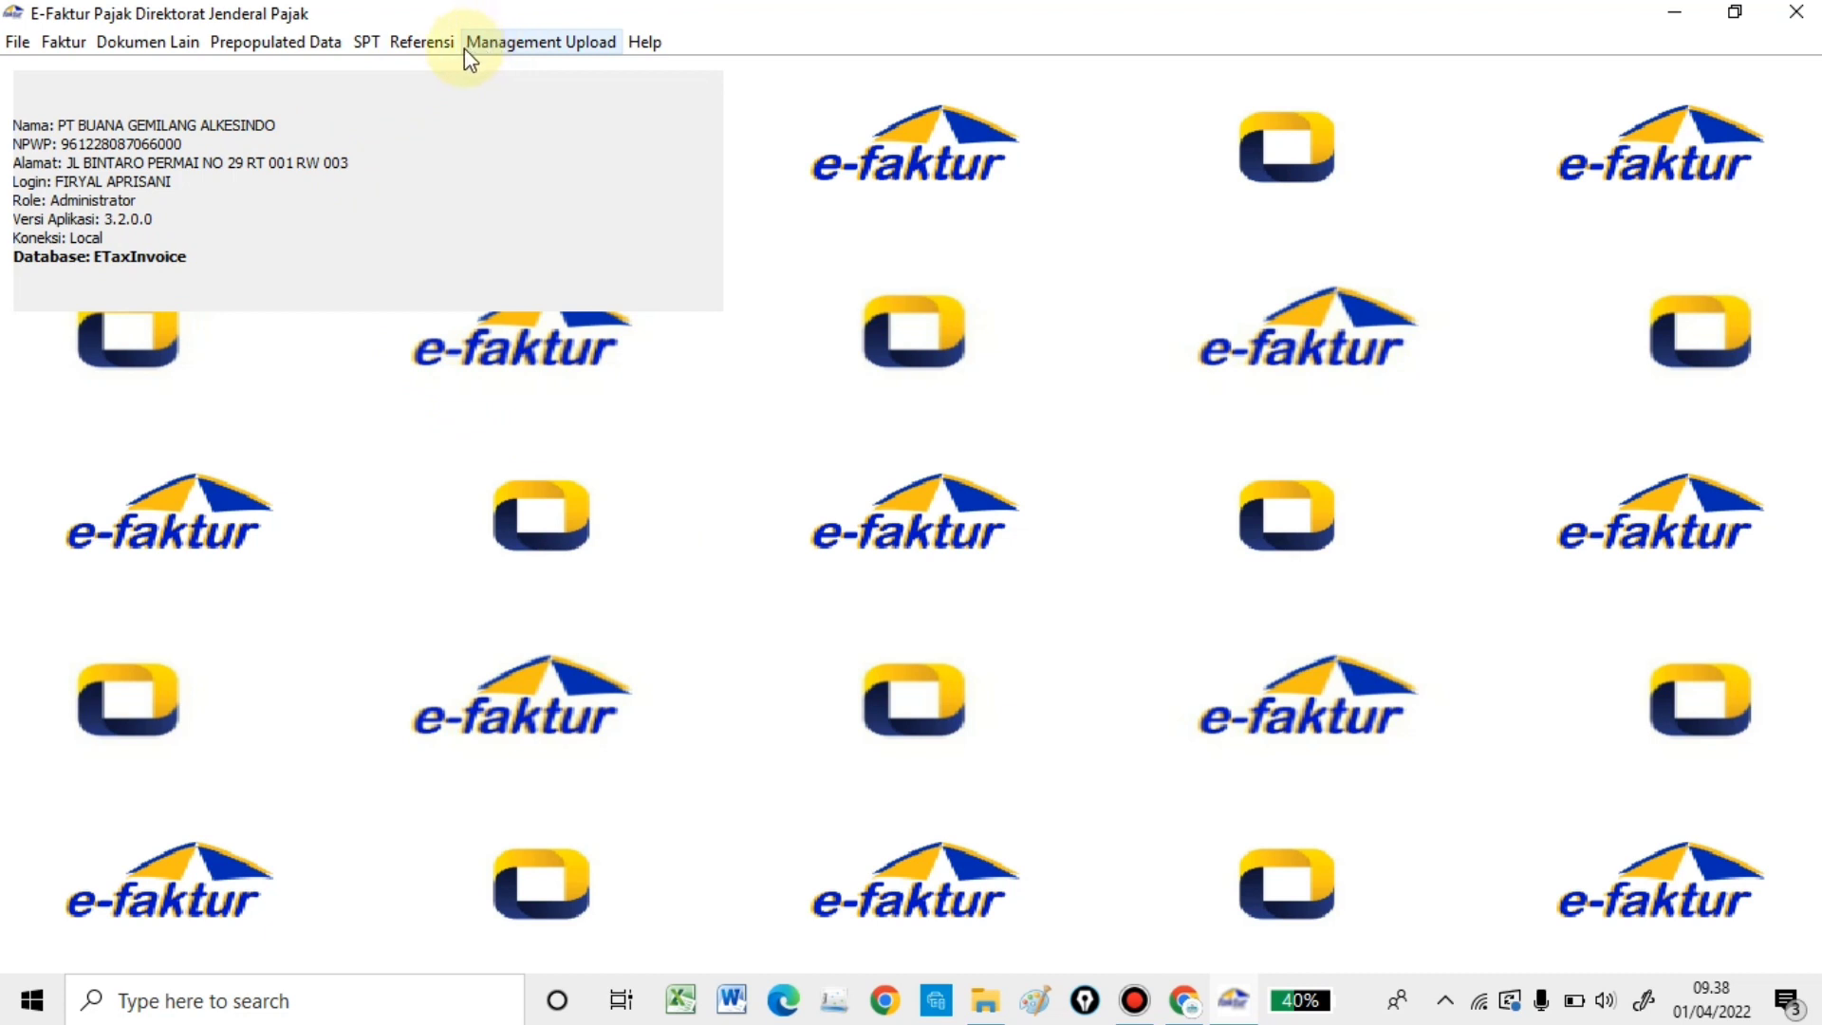
- Open certificate administration from the reference data menu and browse for a certificate
click(420, 42)
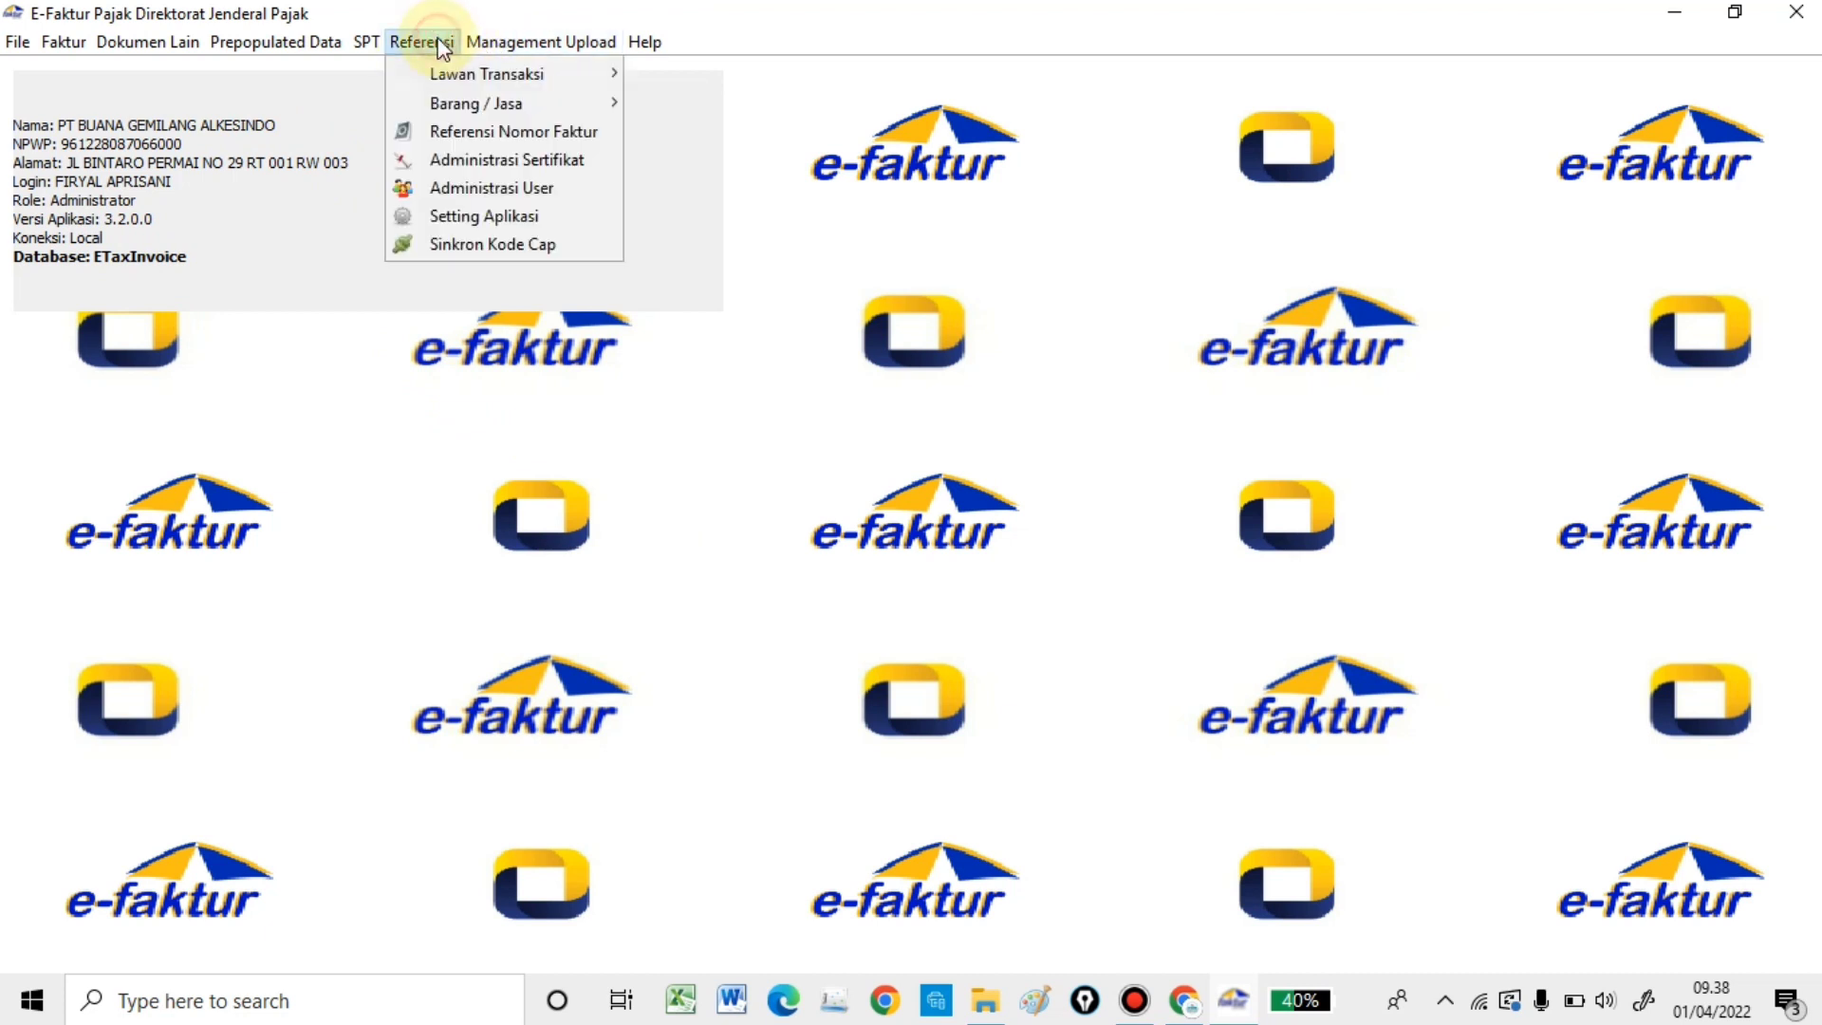
click(462, 163)
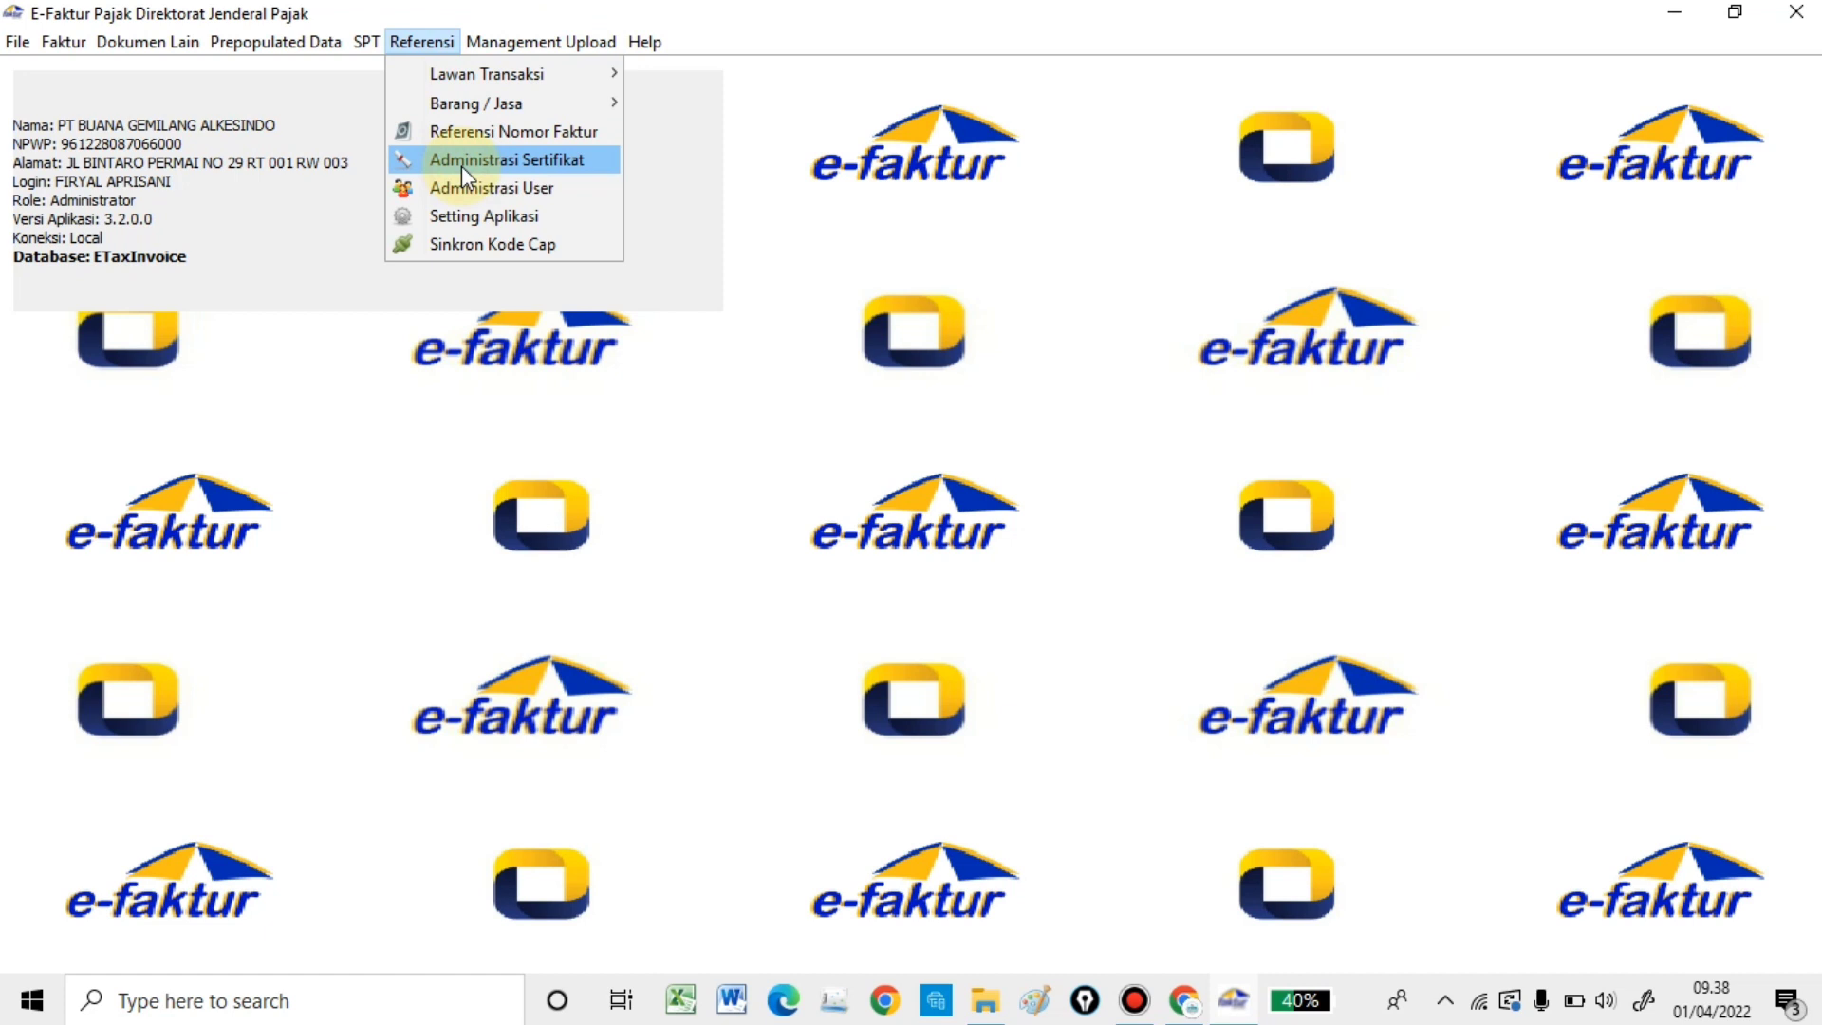
click(1072, 501)
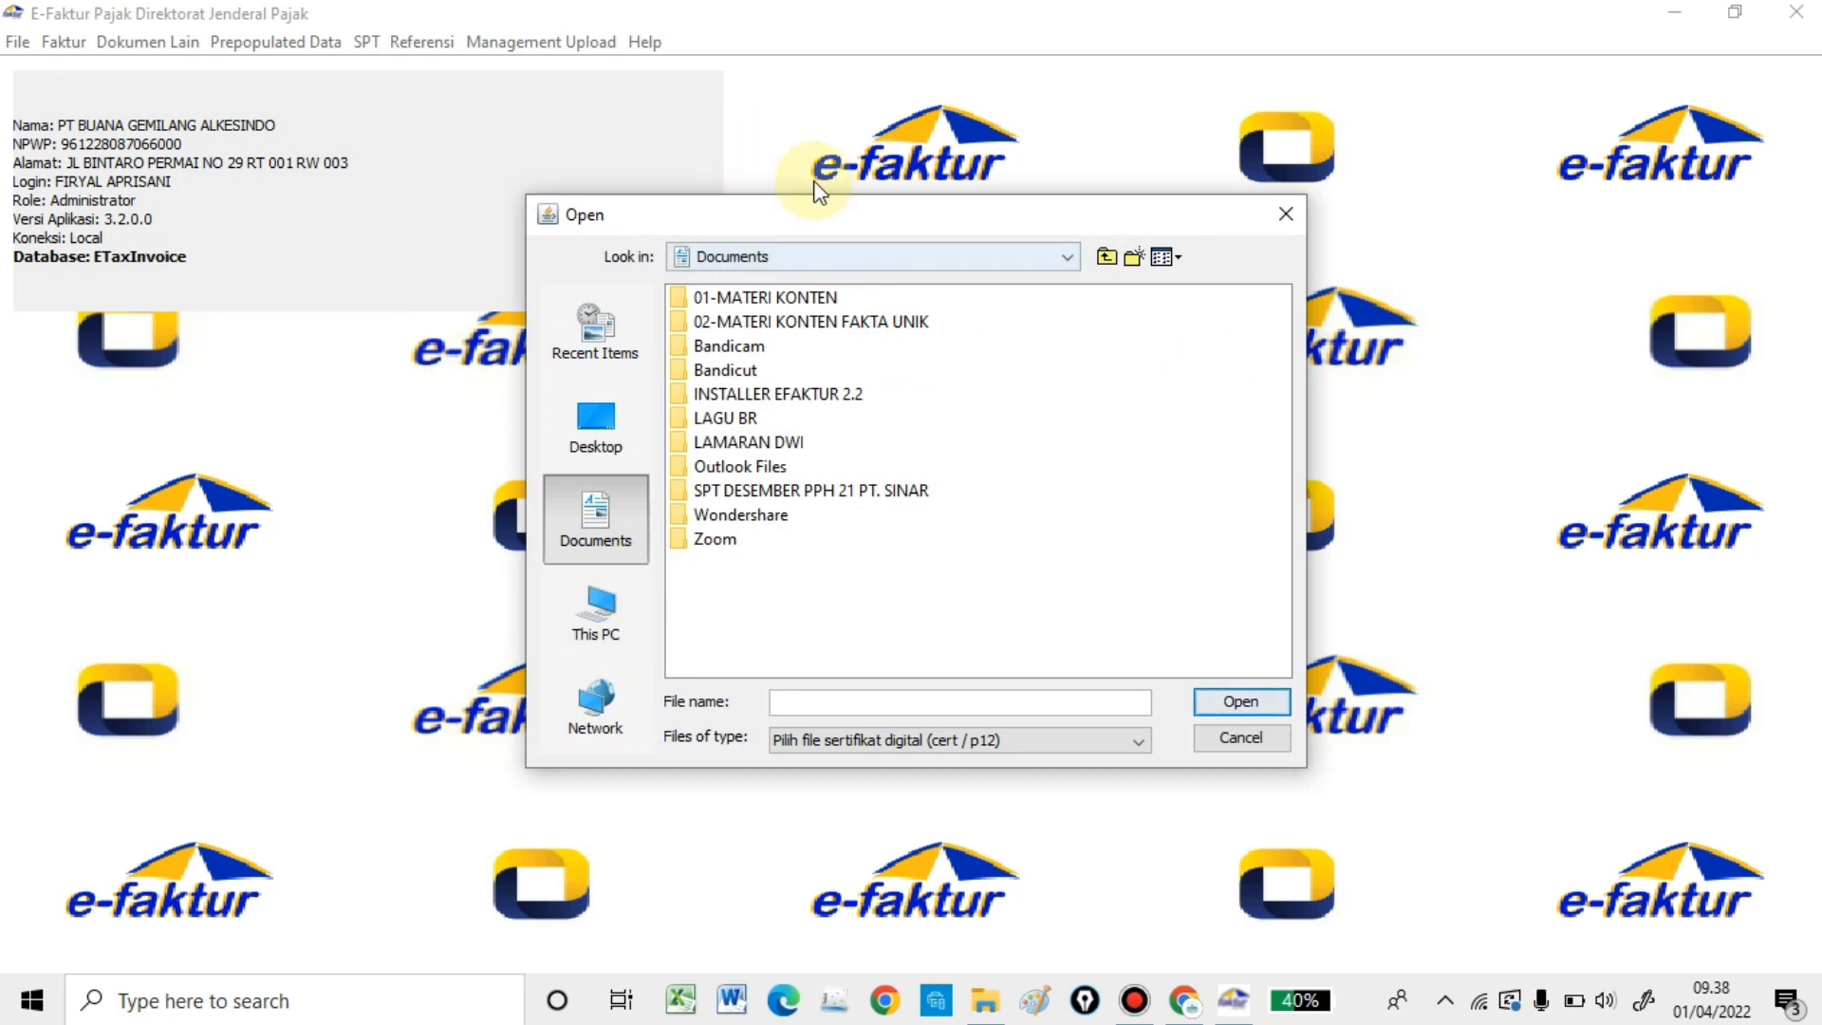
- Open the .p12 certificate from D:\01_SISWO\01_DATA KONSULTAN\12_BUANA GEMILANG\eFAktur 64 bit ver 3.0 BGA
click(835, 258)
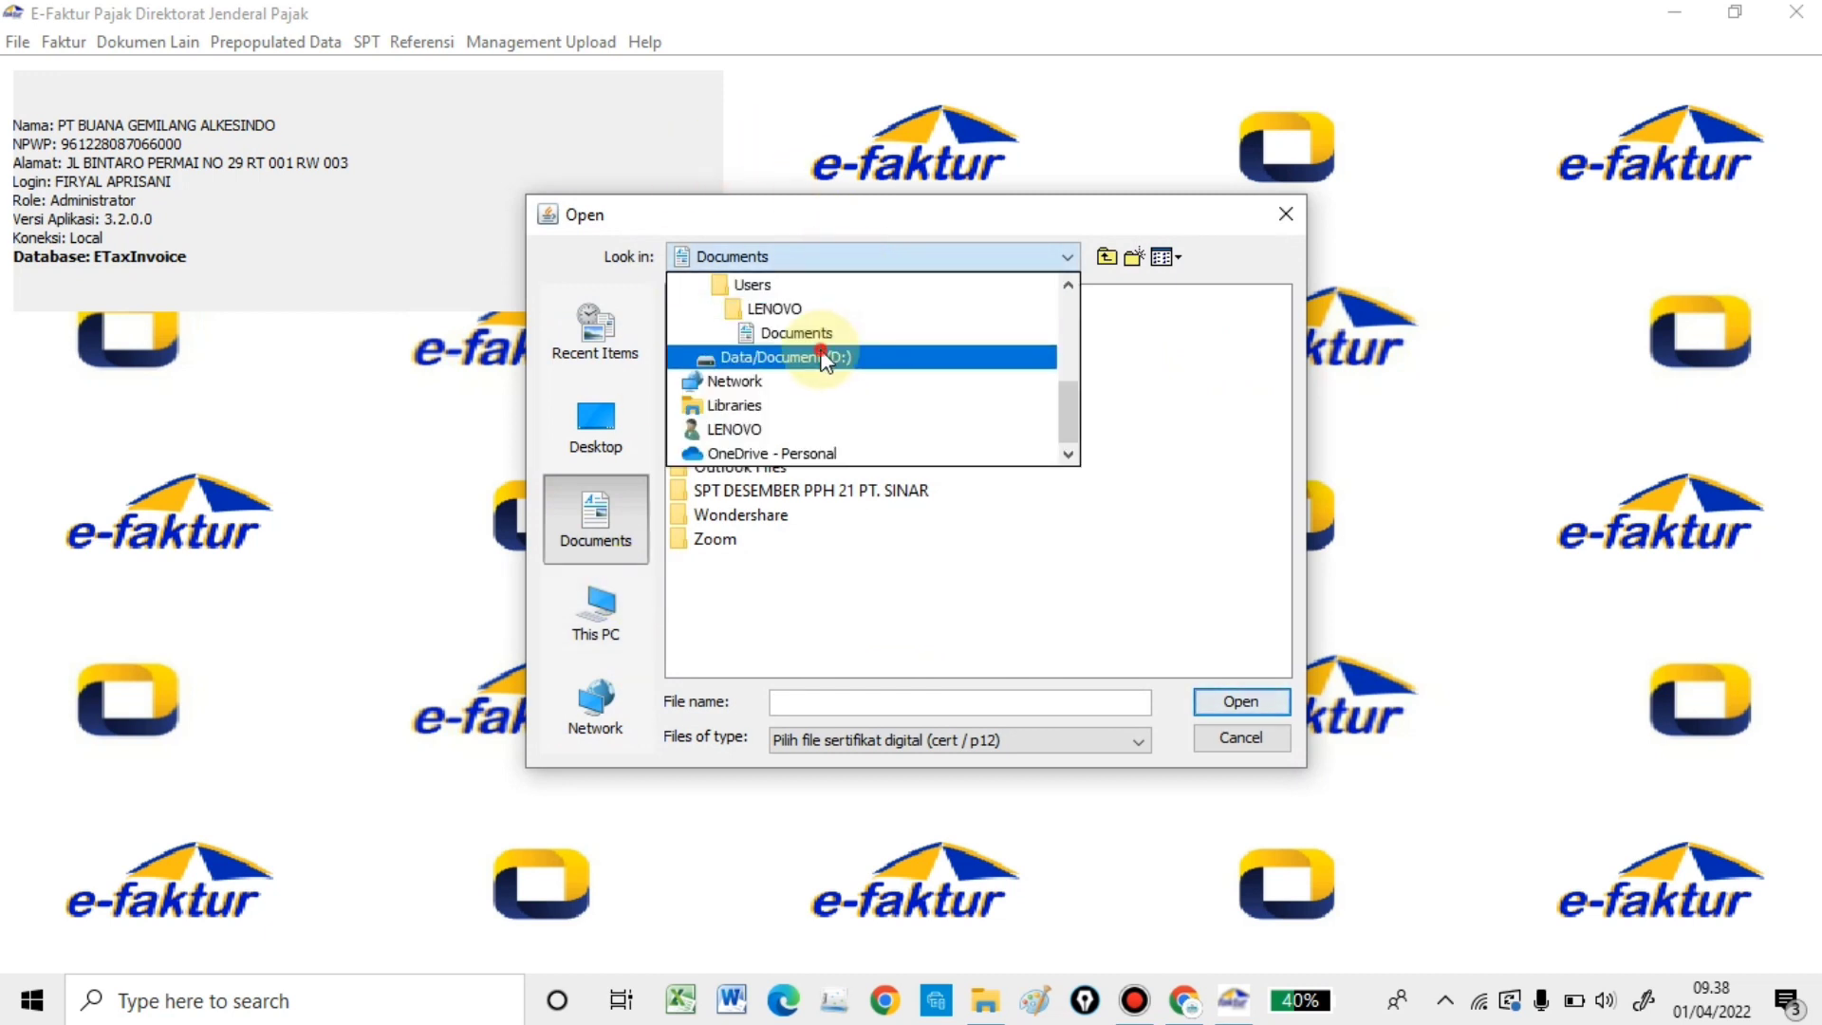
click(759, 356)
double_click(730, 300)
double_click(730, 300)
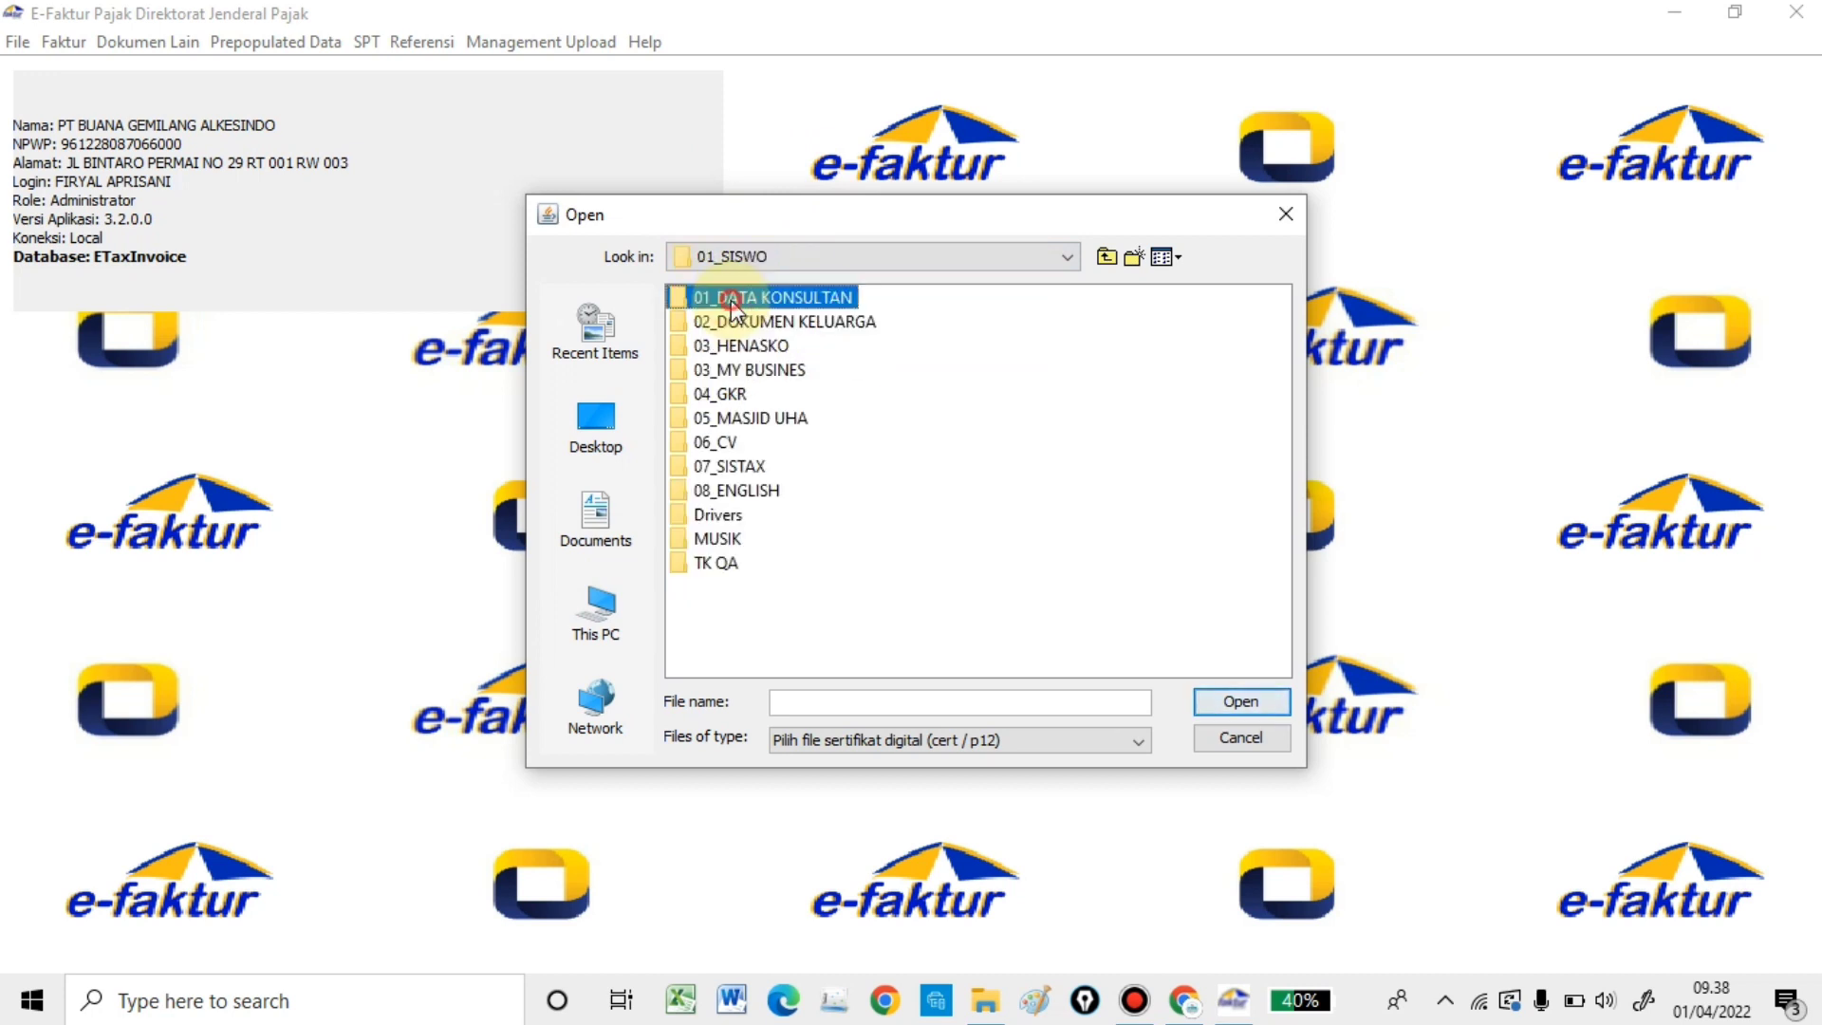
double_click(748, 586)
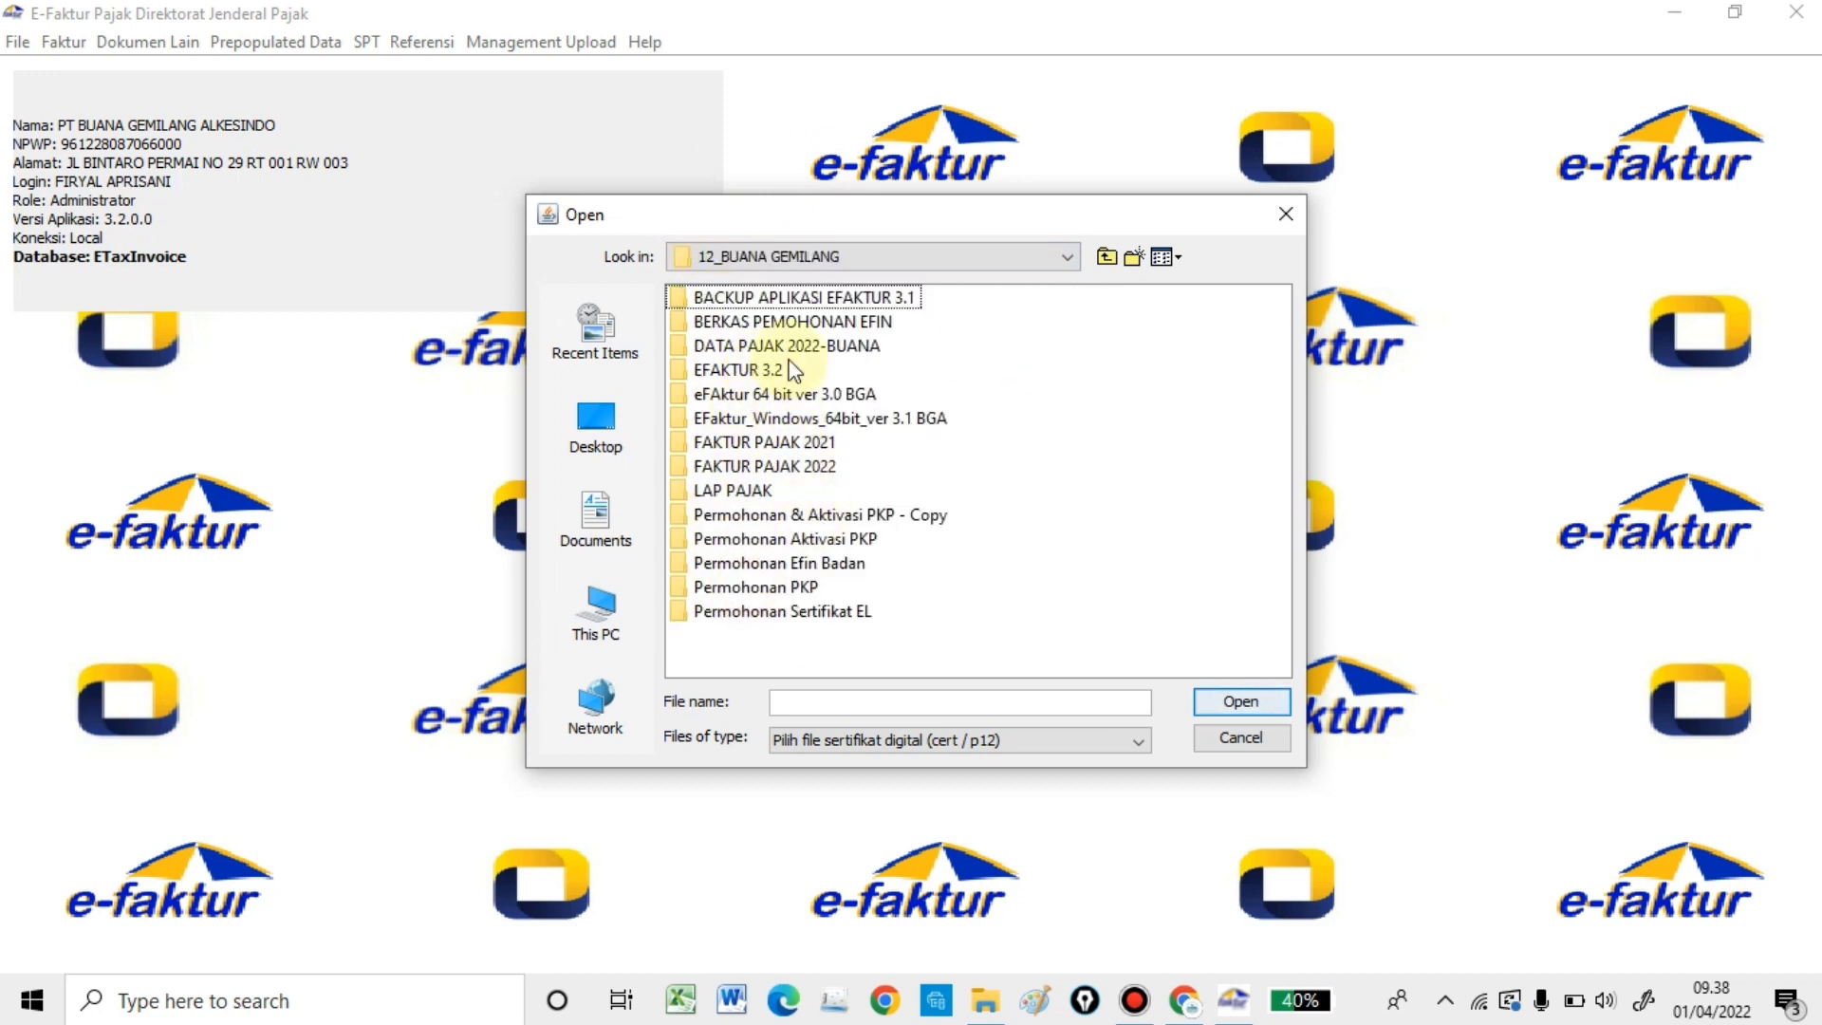
double_click(787, 418)
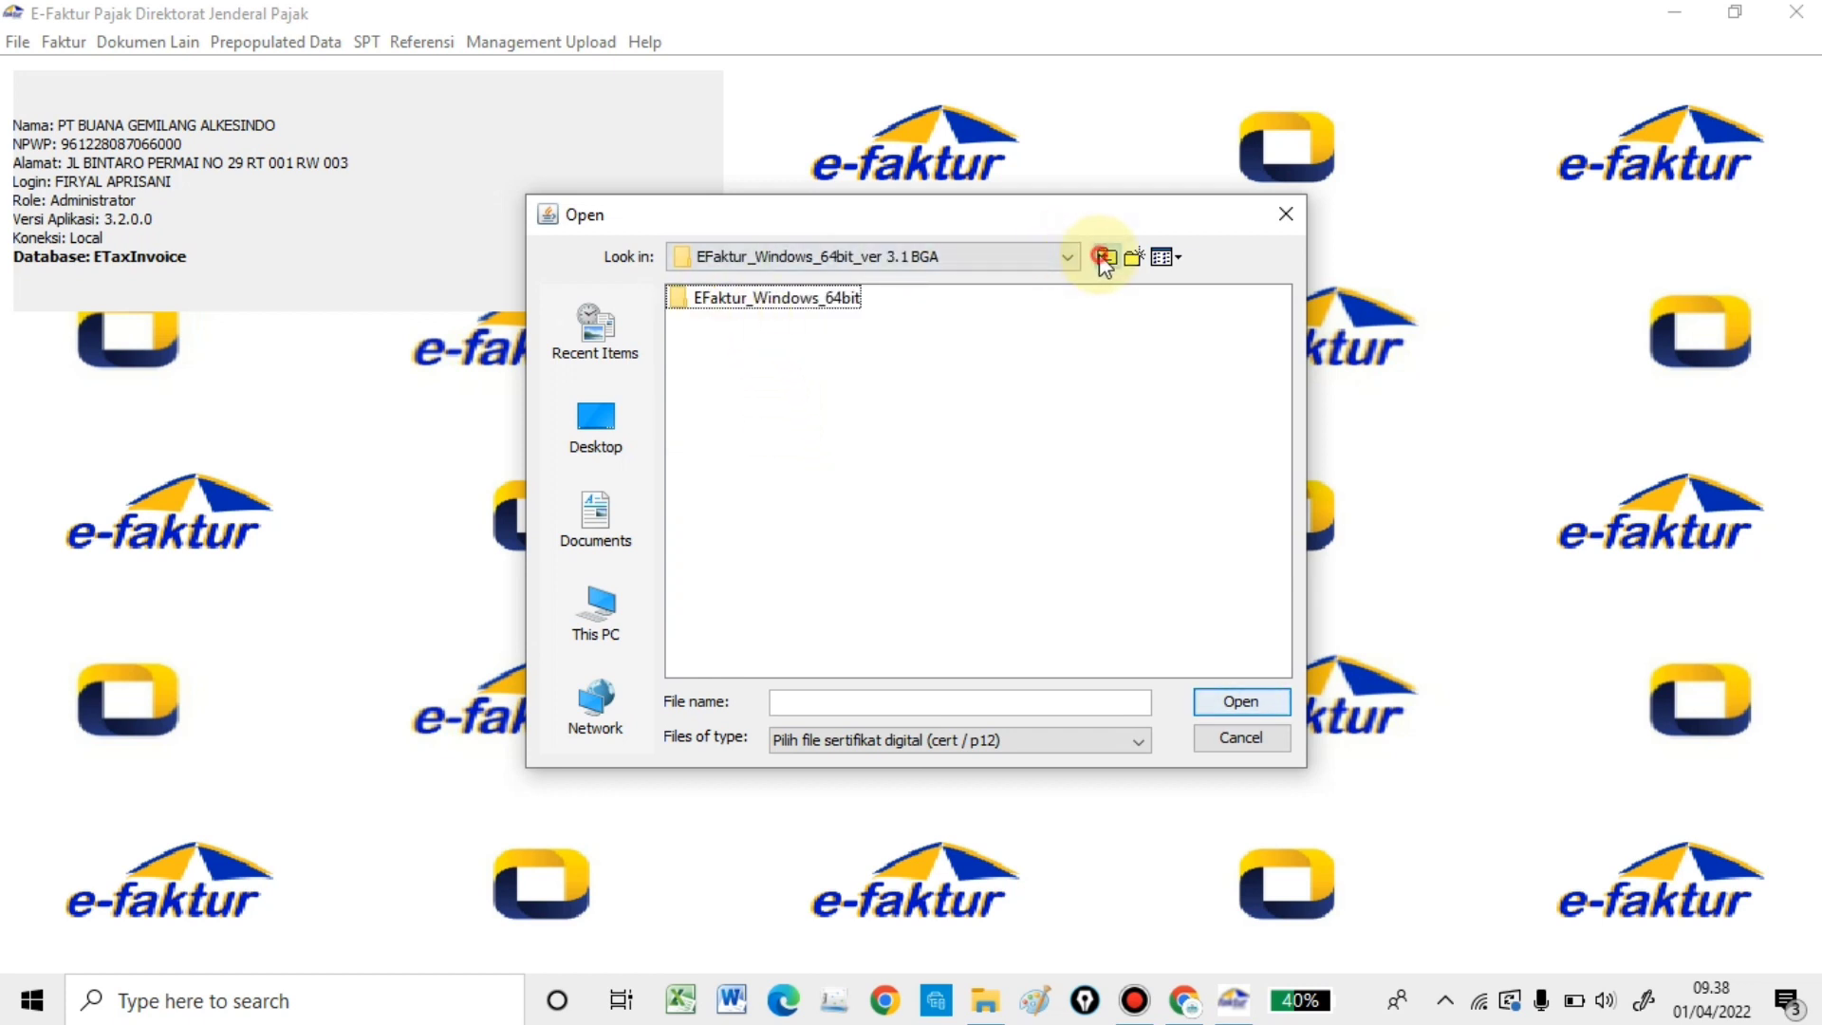
click(1106, 257)
double_click(830, 393)
click(780, 392)
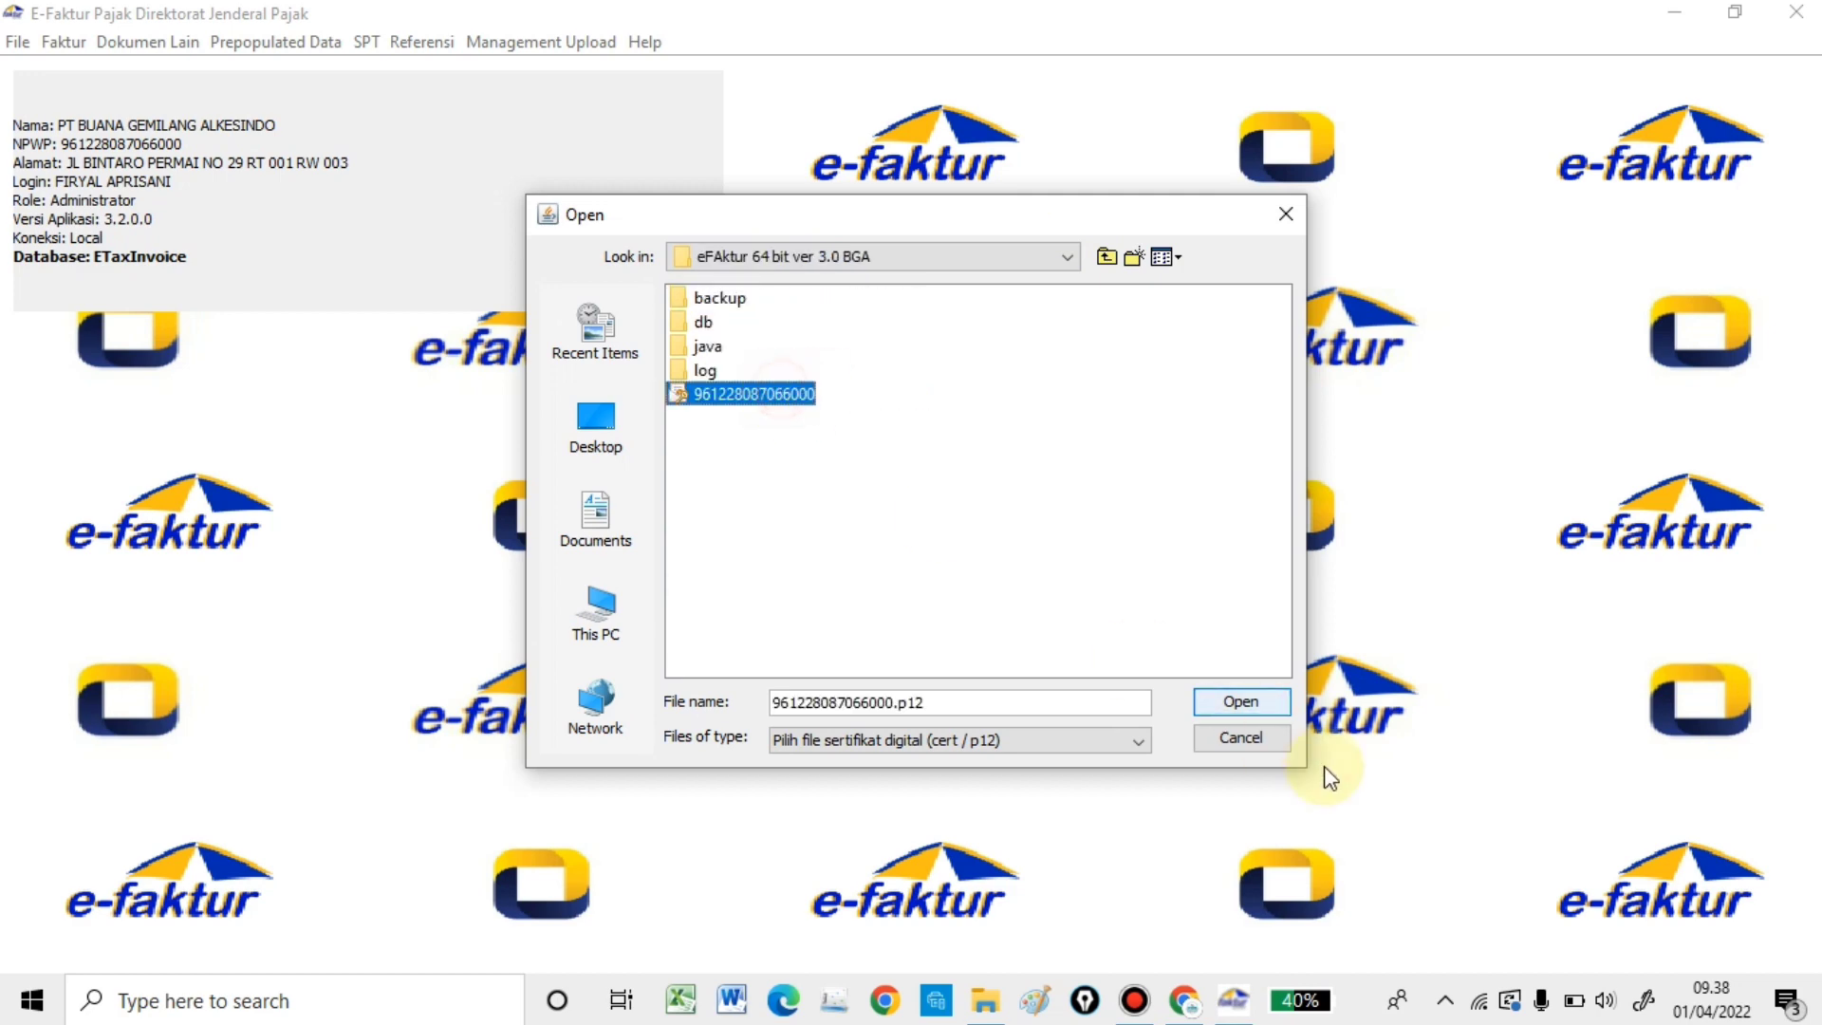
click(1223, 702)
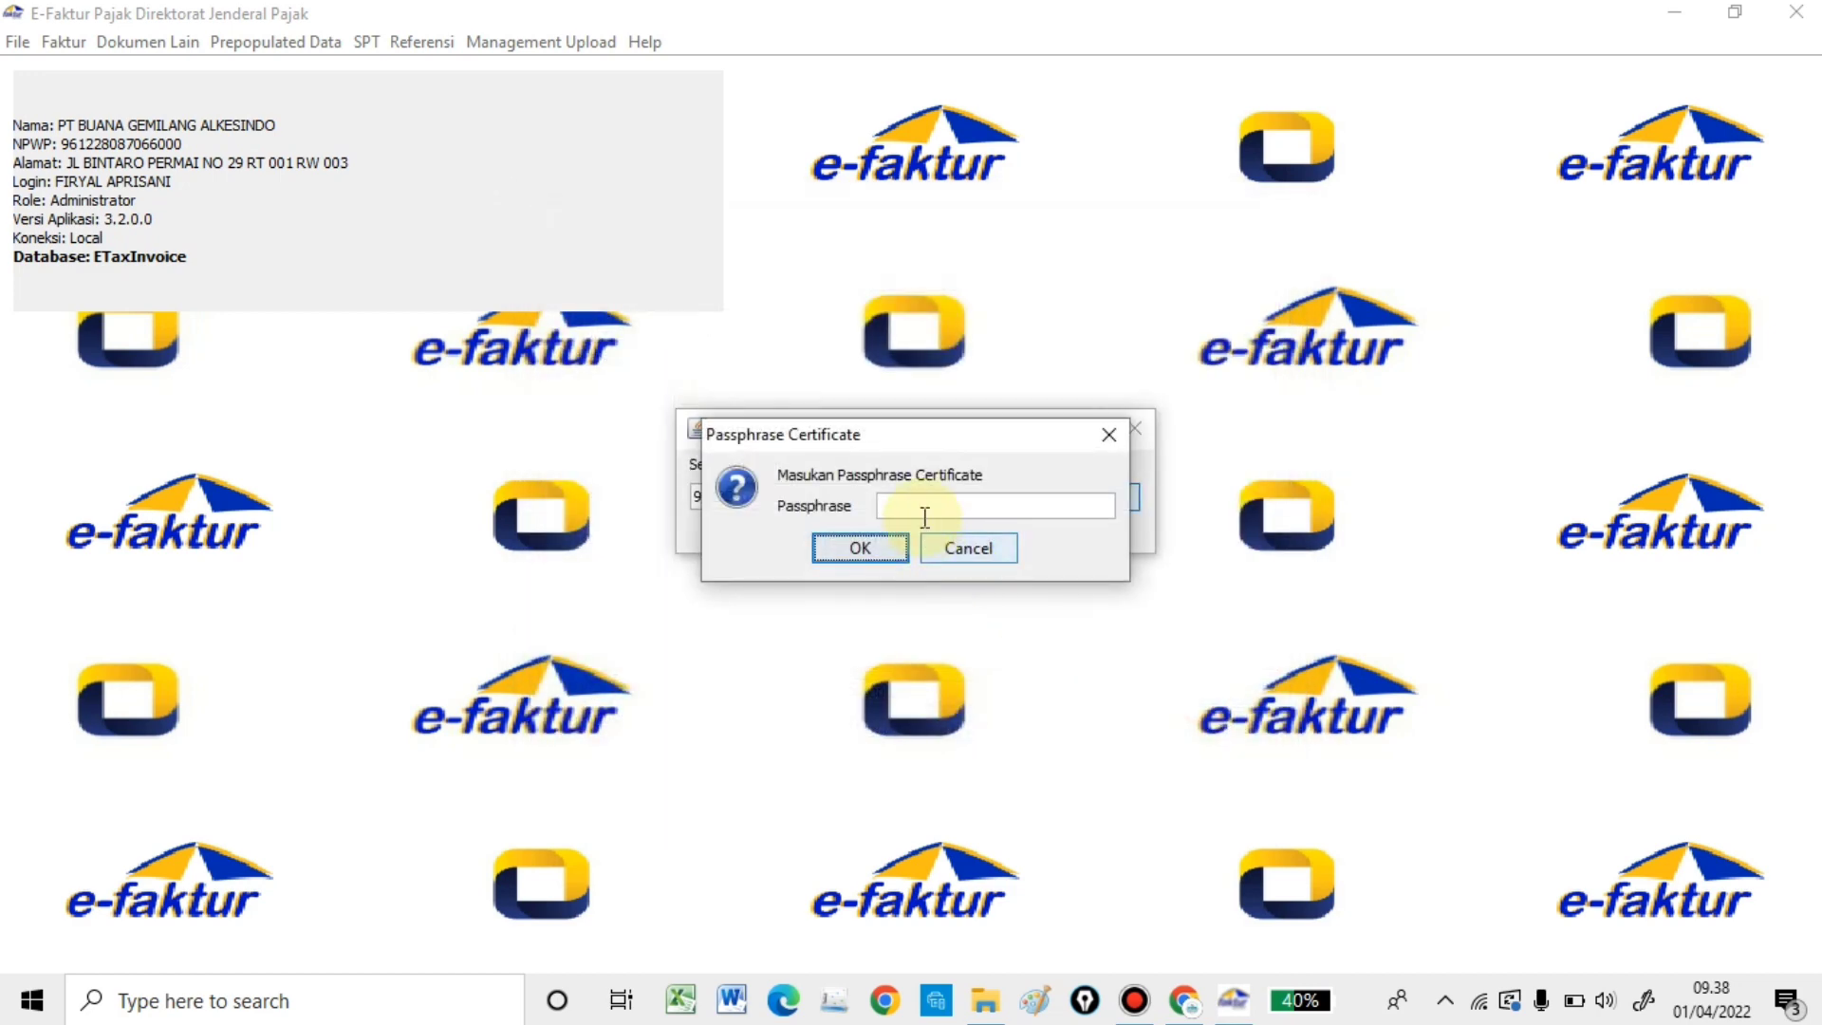
- Enter the certificate passphrase, save the certificate path, and dismiss the success message
click(918, 496)
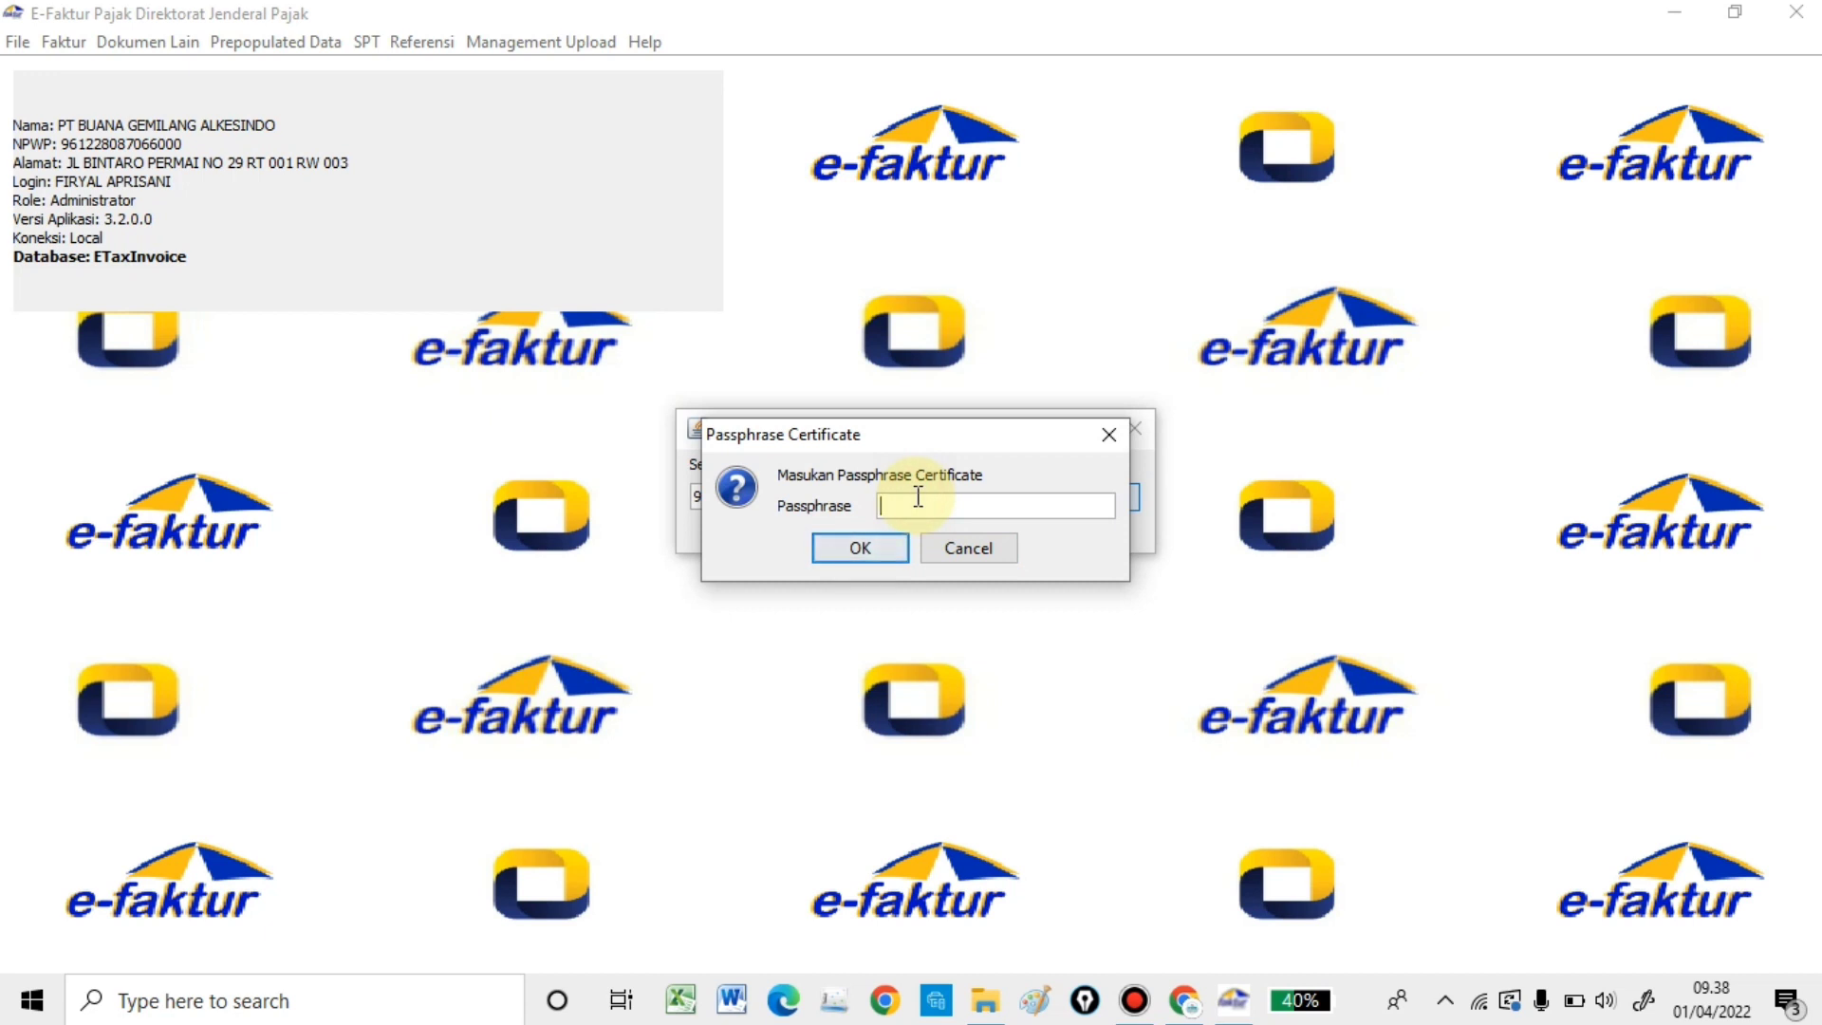
text(••••••••)
click(865, 550)
click(873, 534)
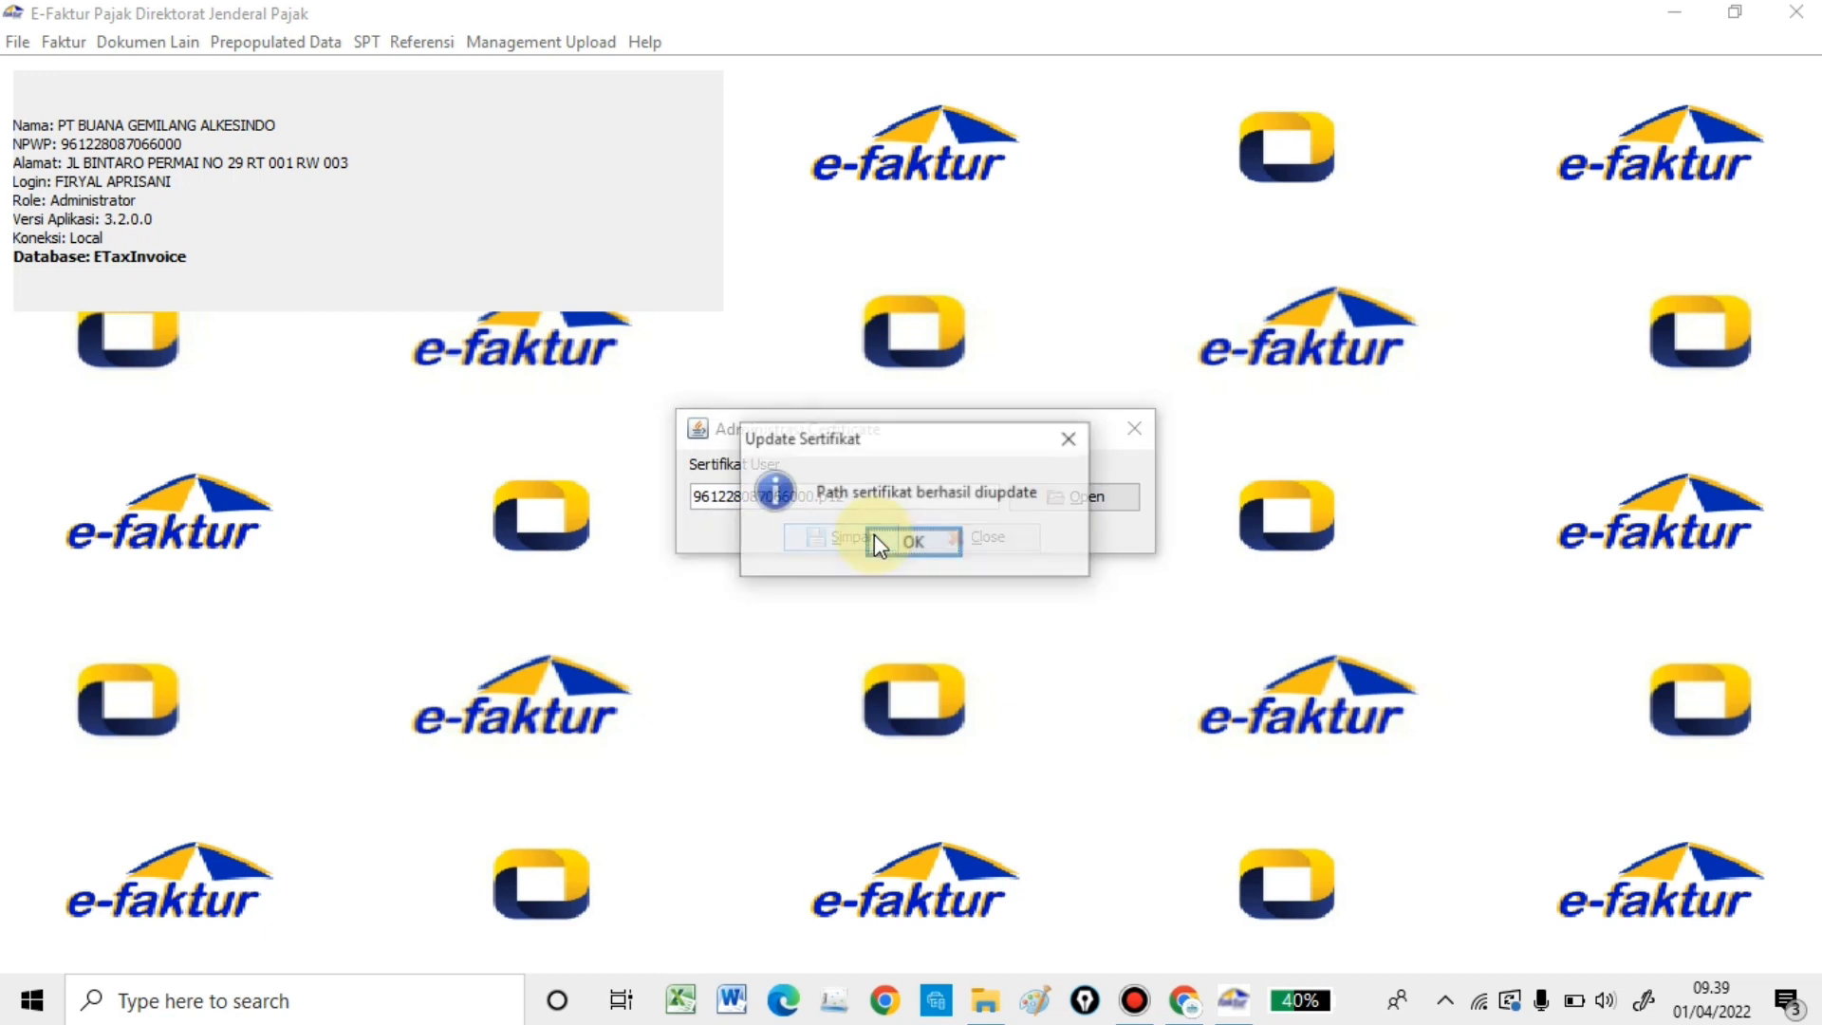
click(944, 548)
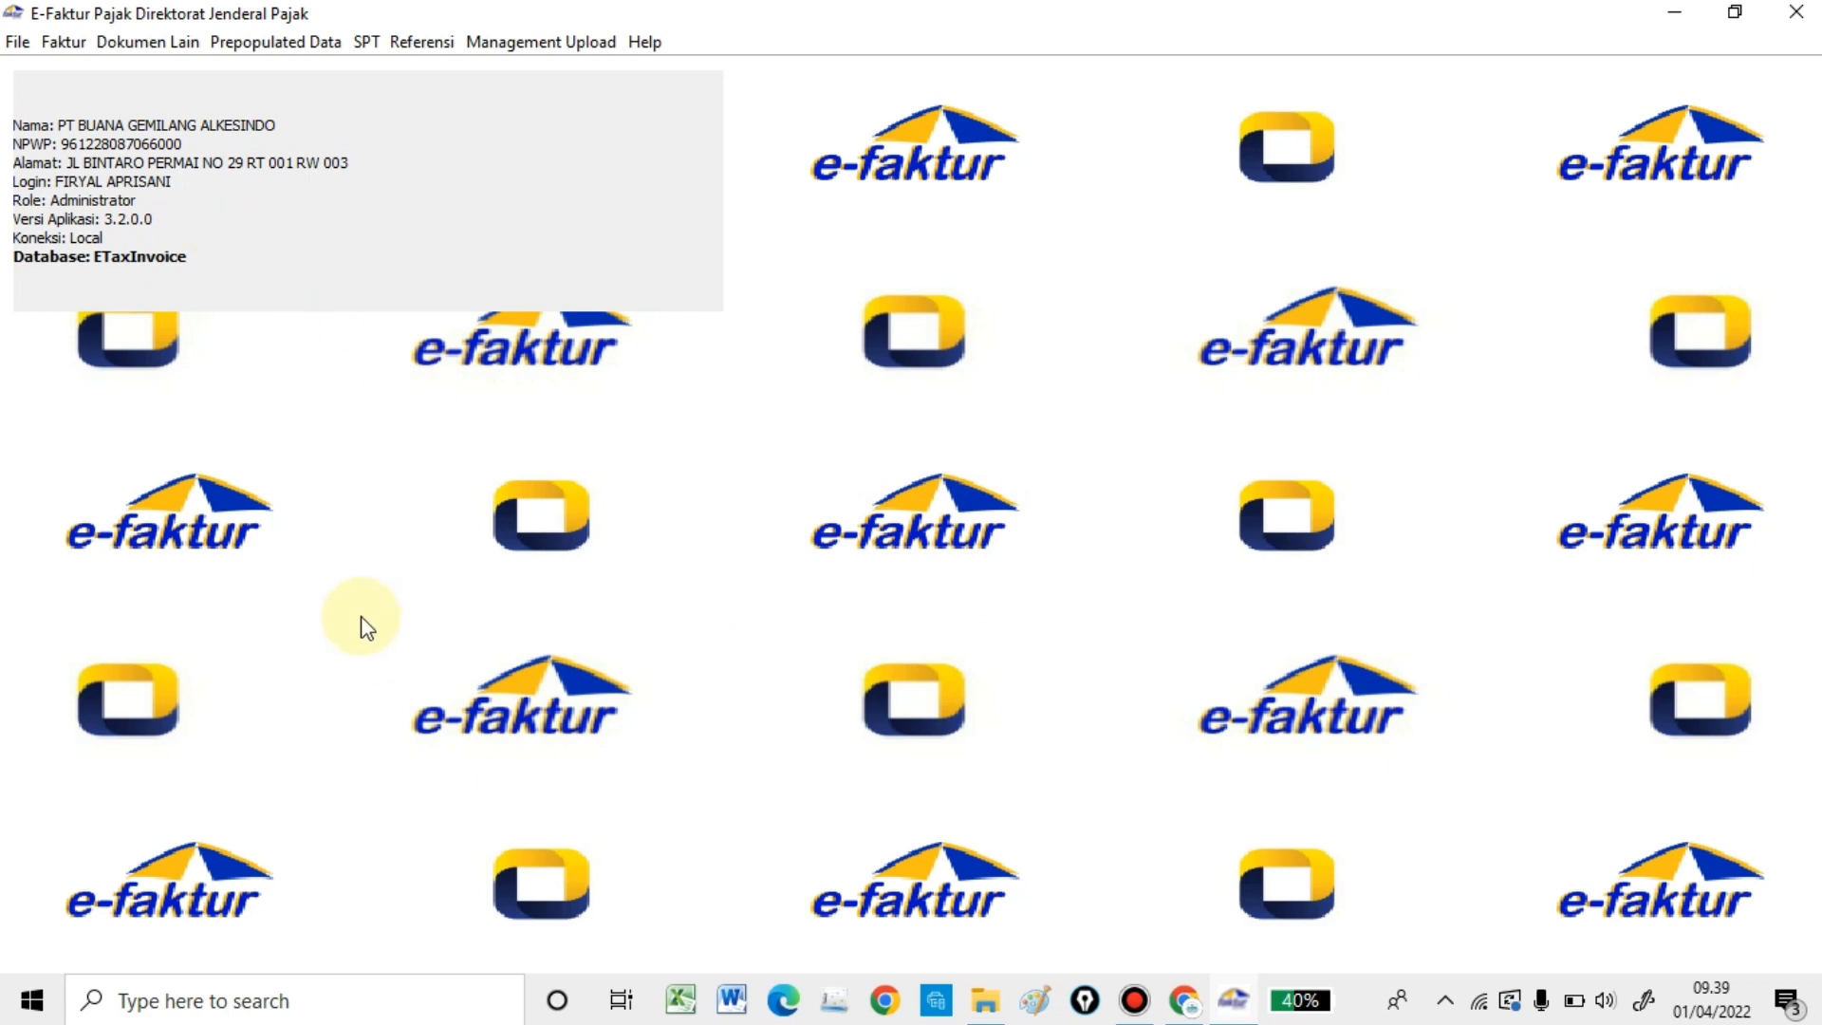
- Open Pajak Keluaran > Administrasi Faktur, refresh it, and select the latest March 2022 invoice
click(81, 43)
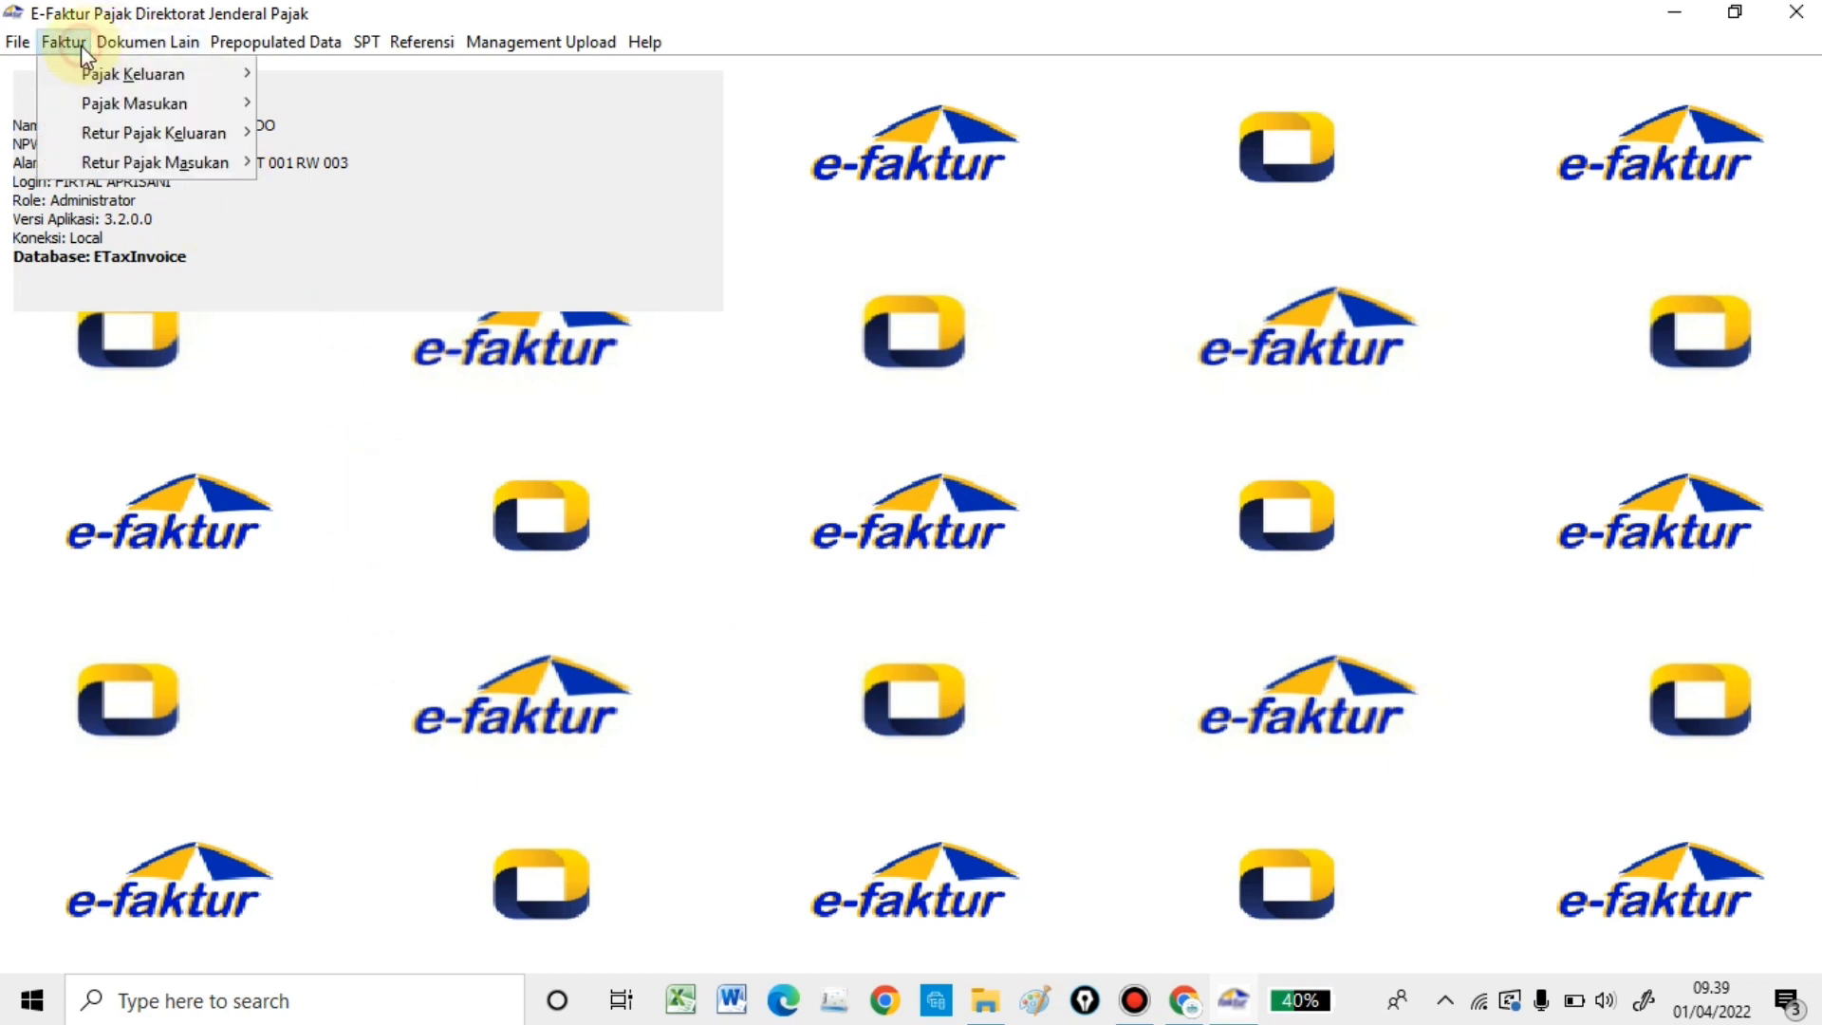
mouse_move(89, 68)
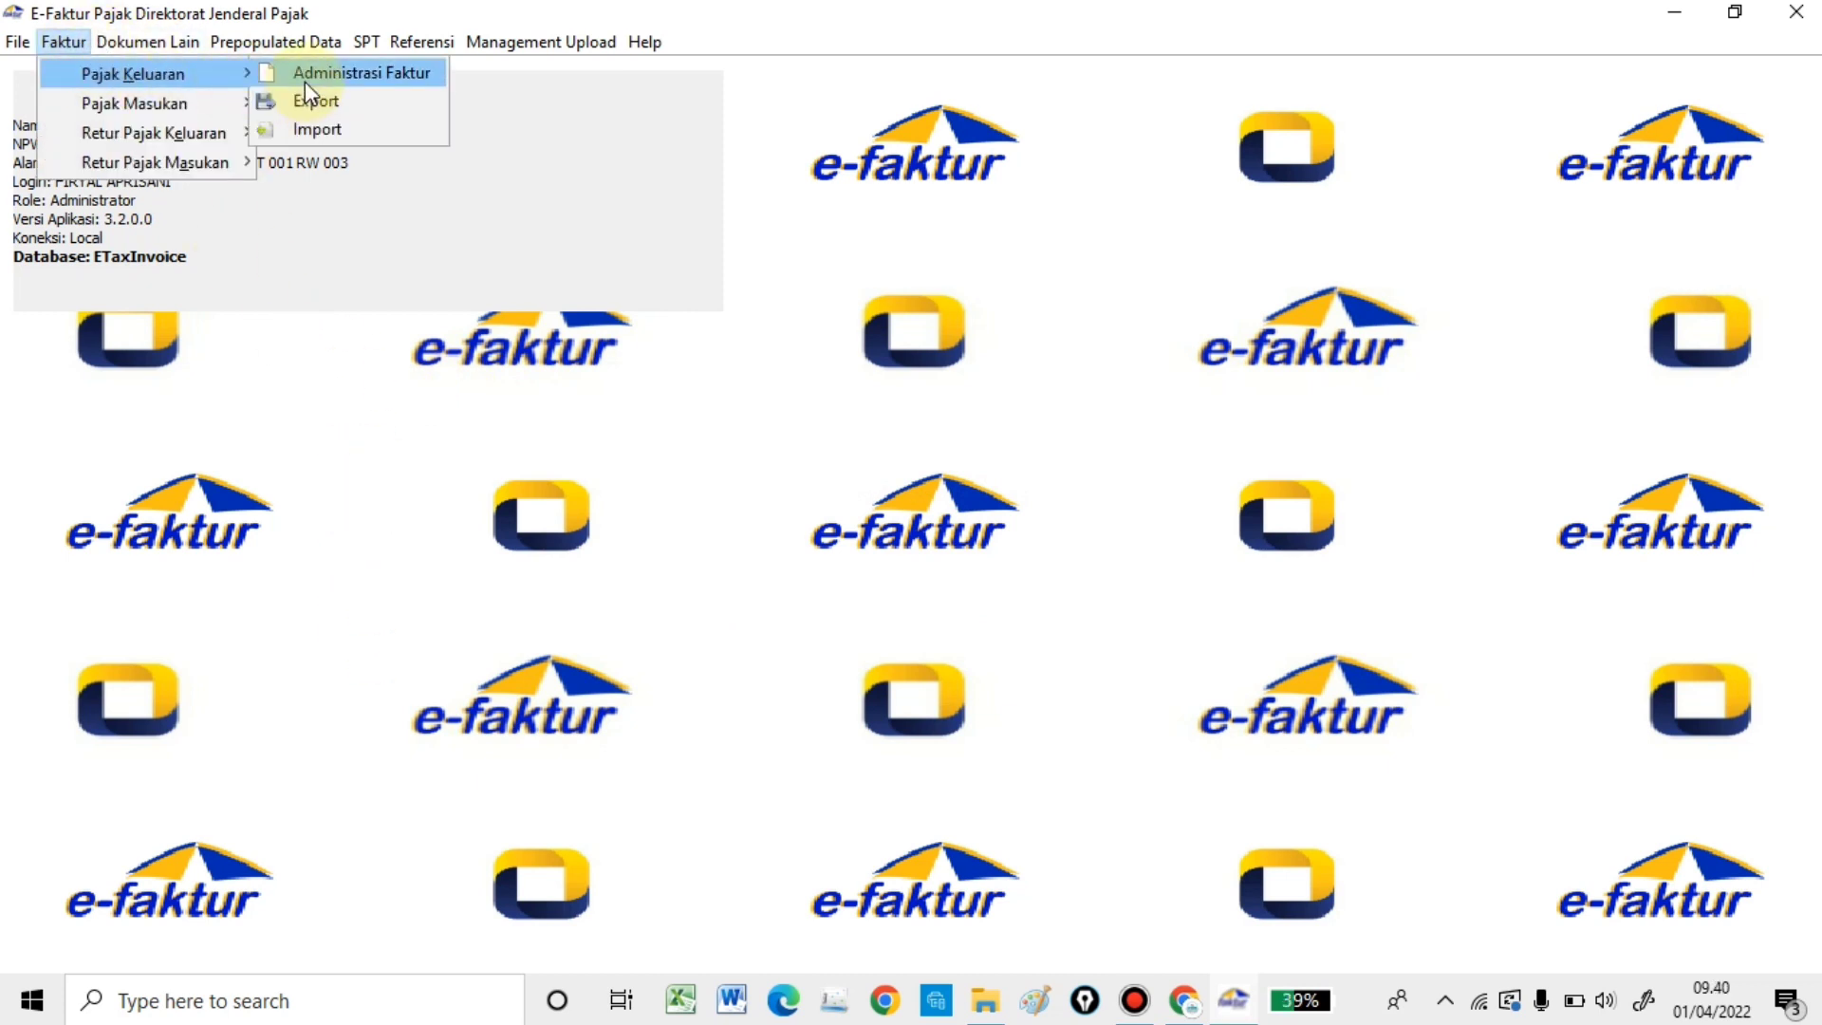
click(305, 74)
click(1086, 111)
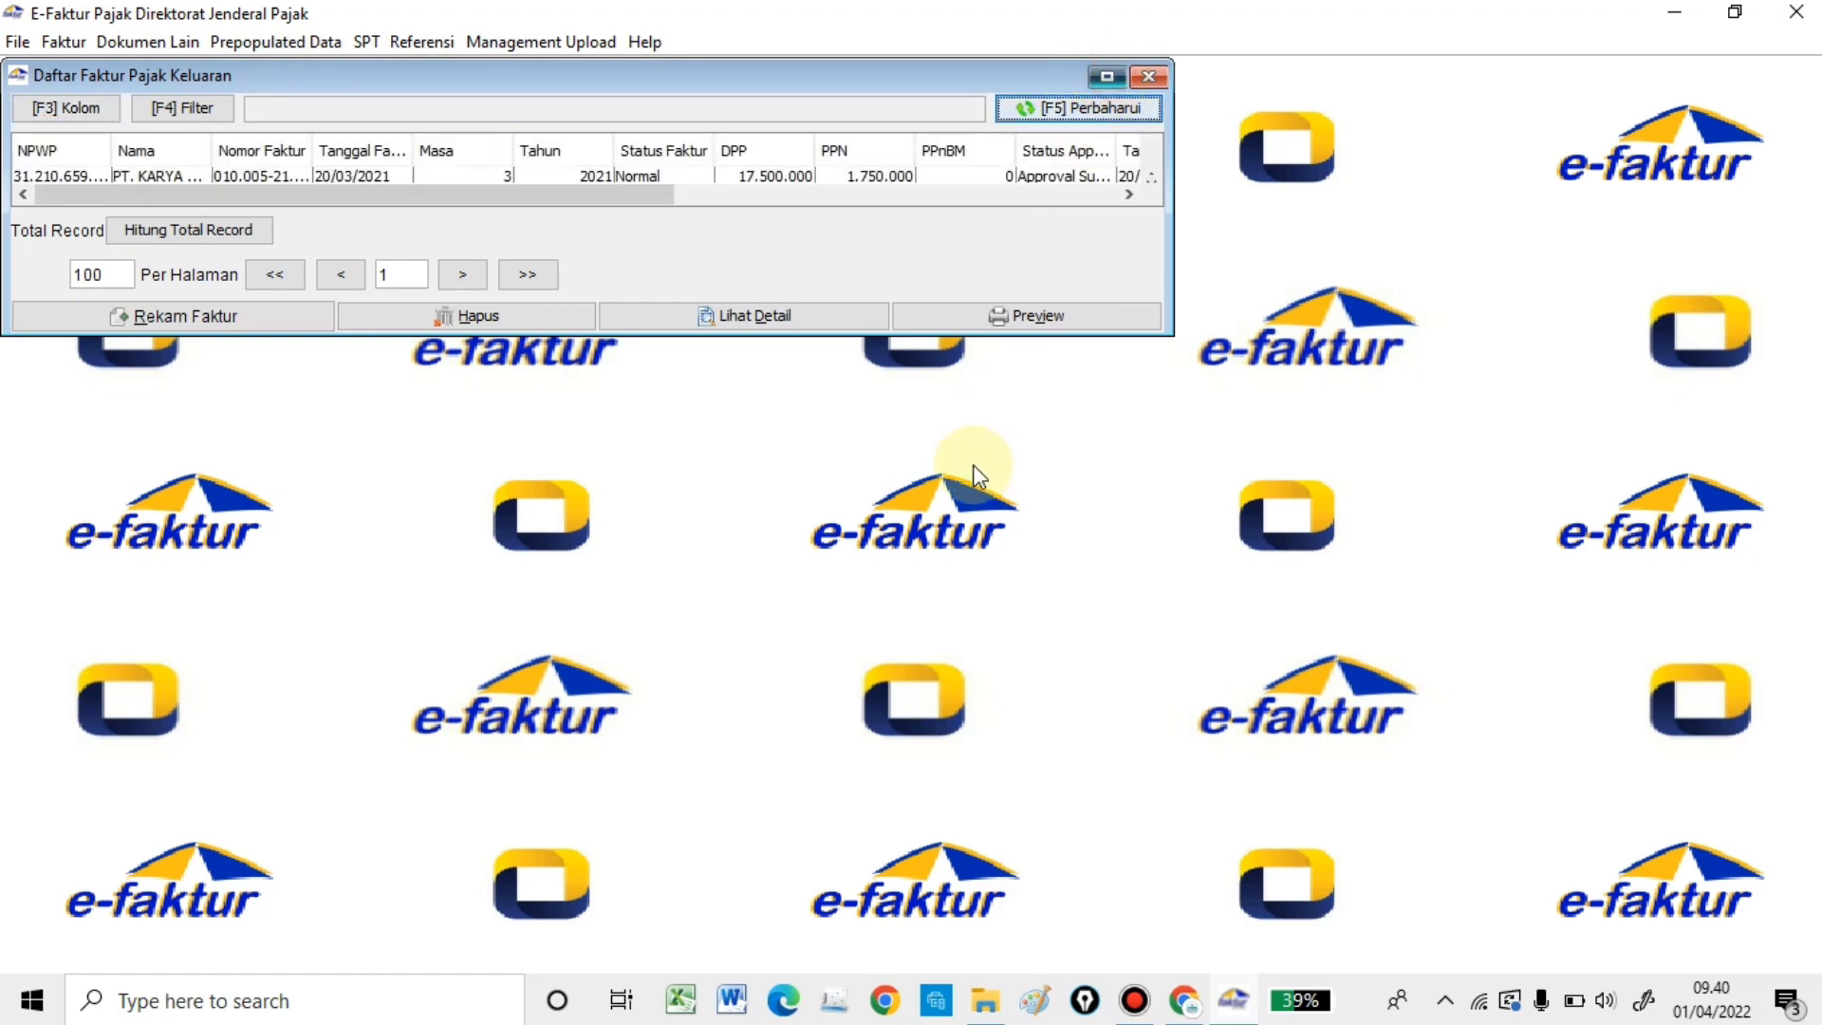
scroll(970, 460, down, 15)
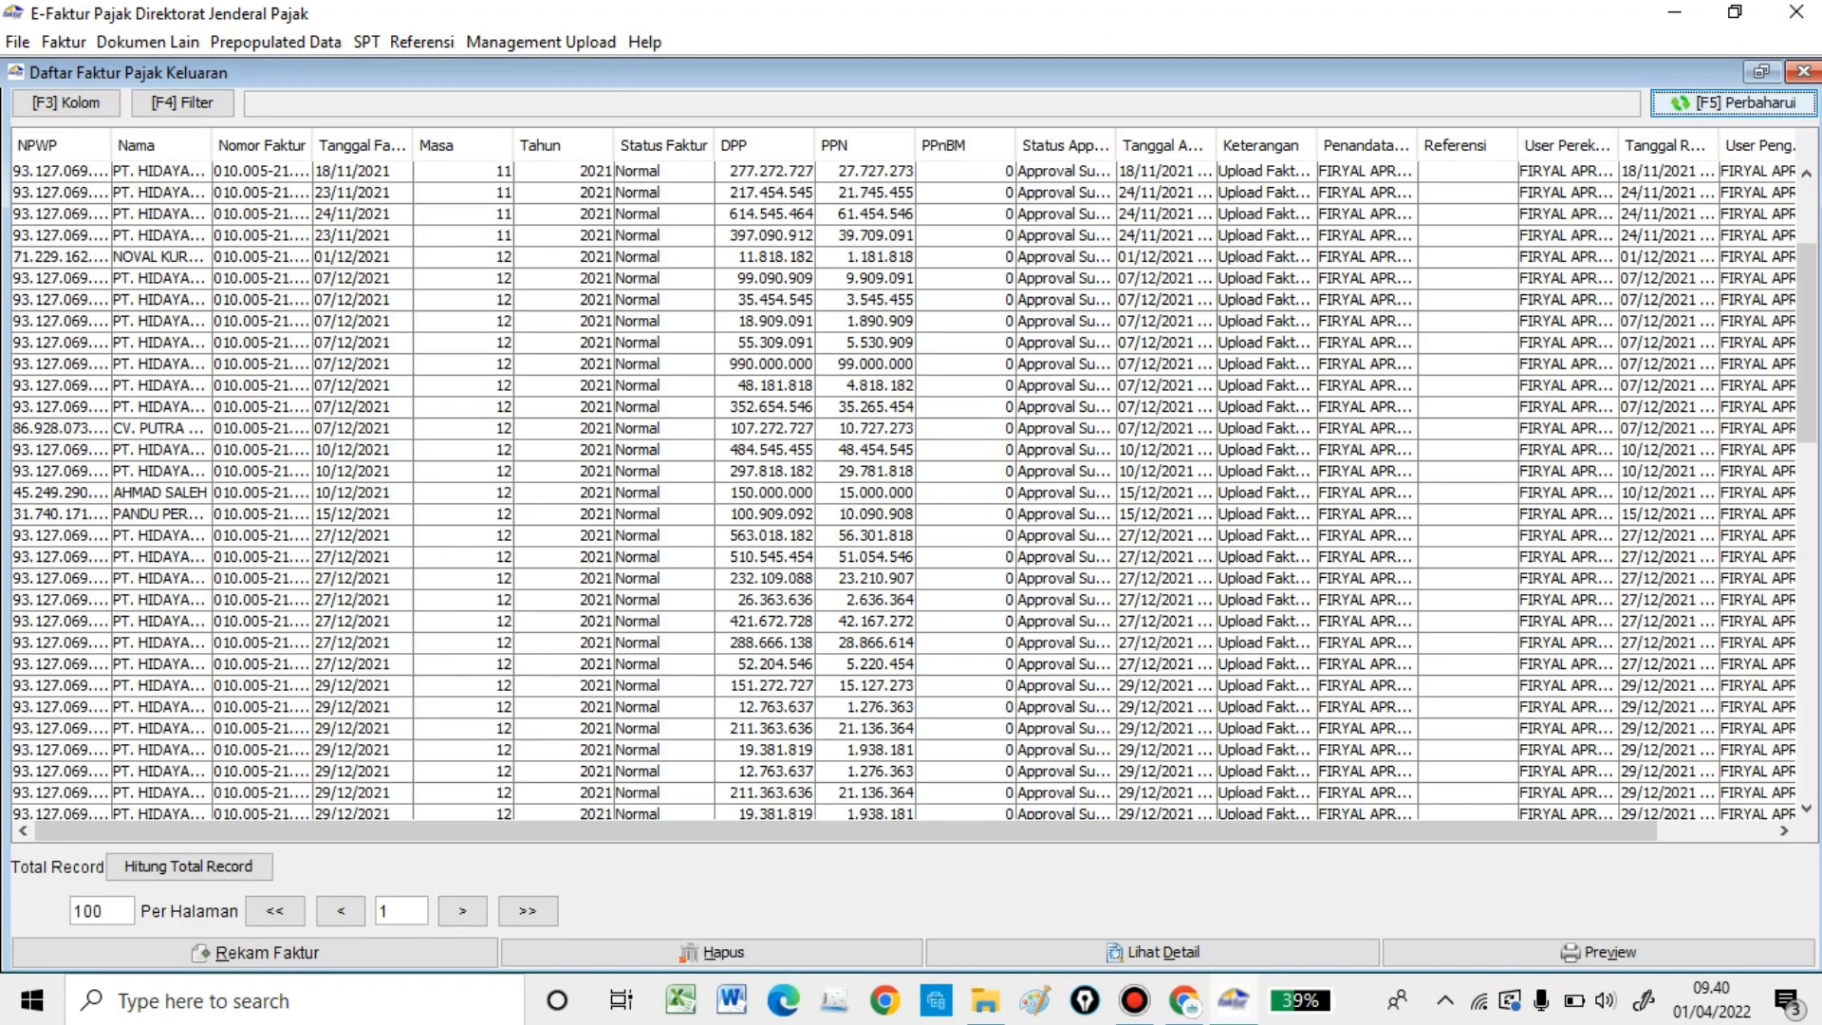
scroll(858, 800, down, 10)
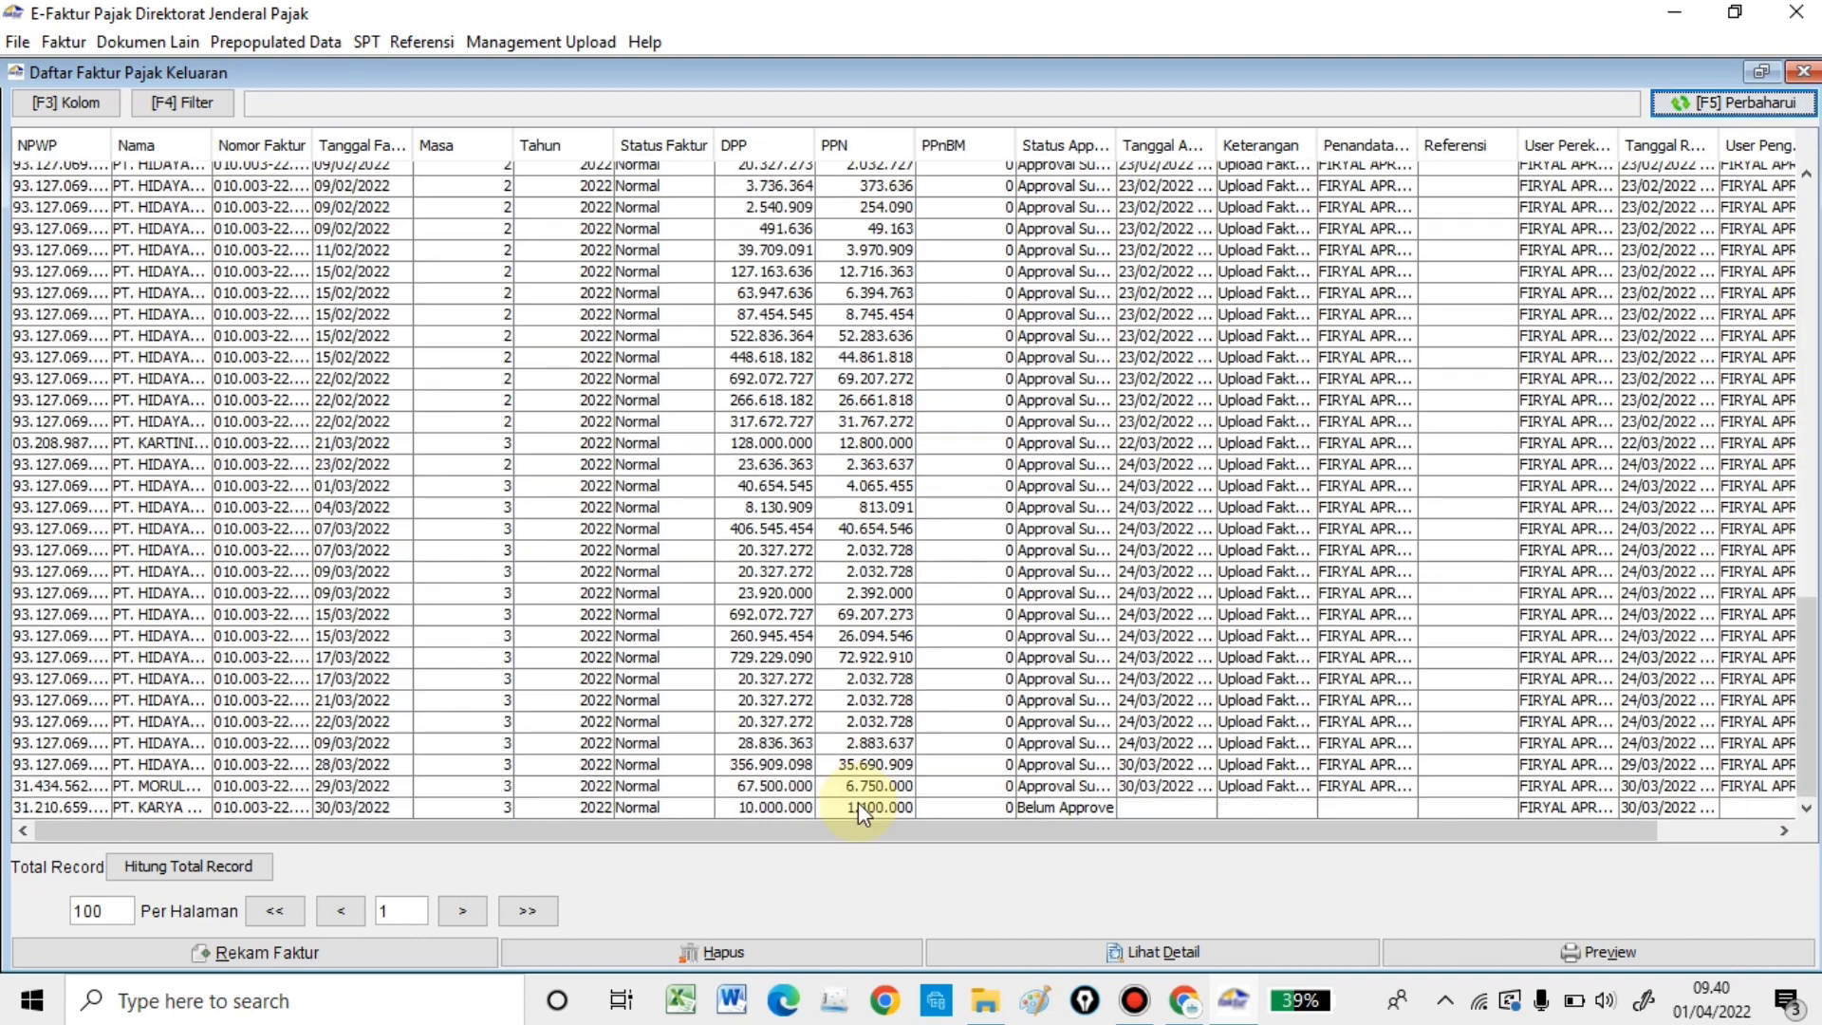
click(857, 806)
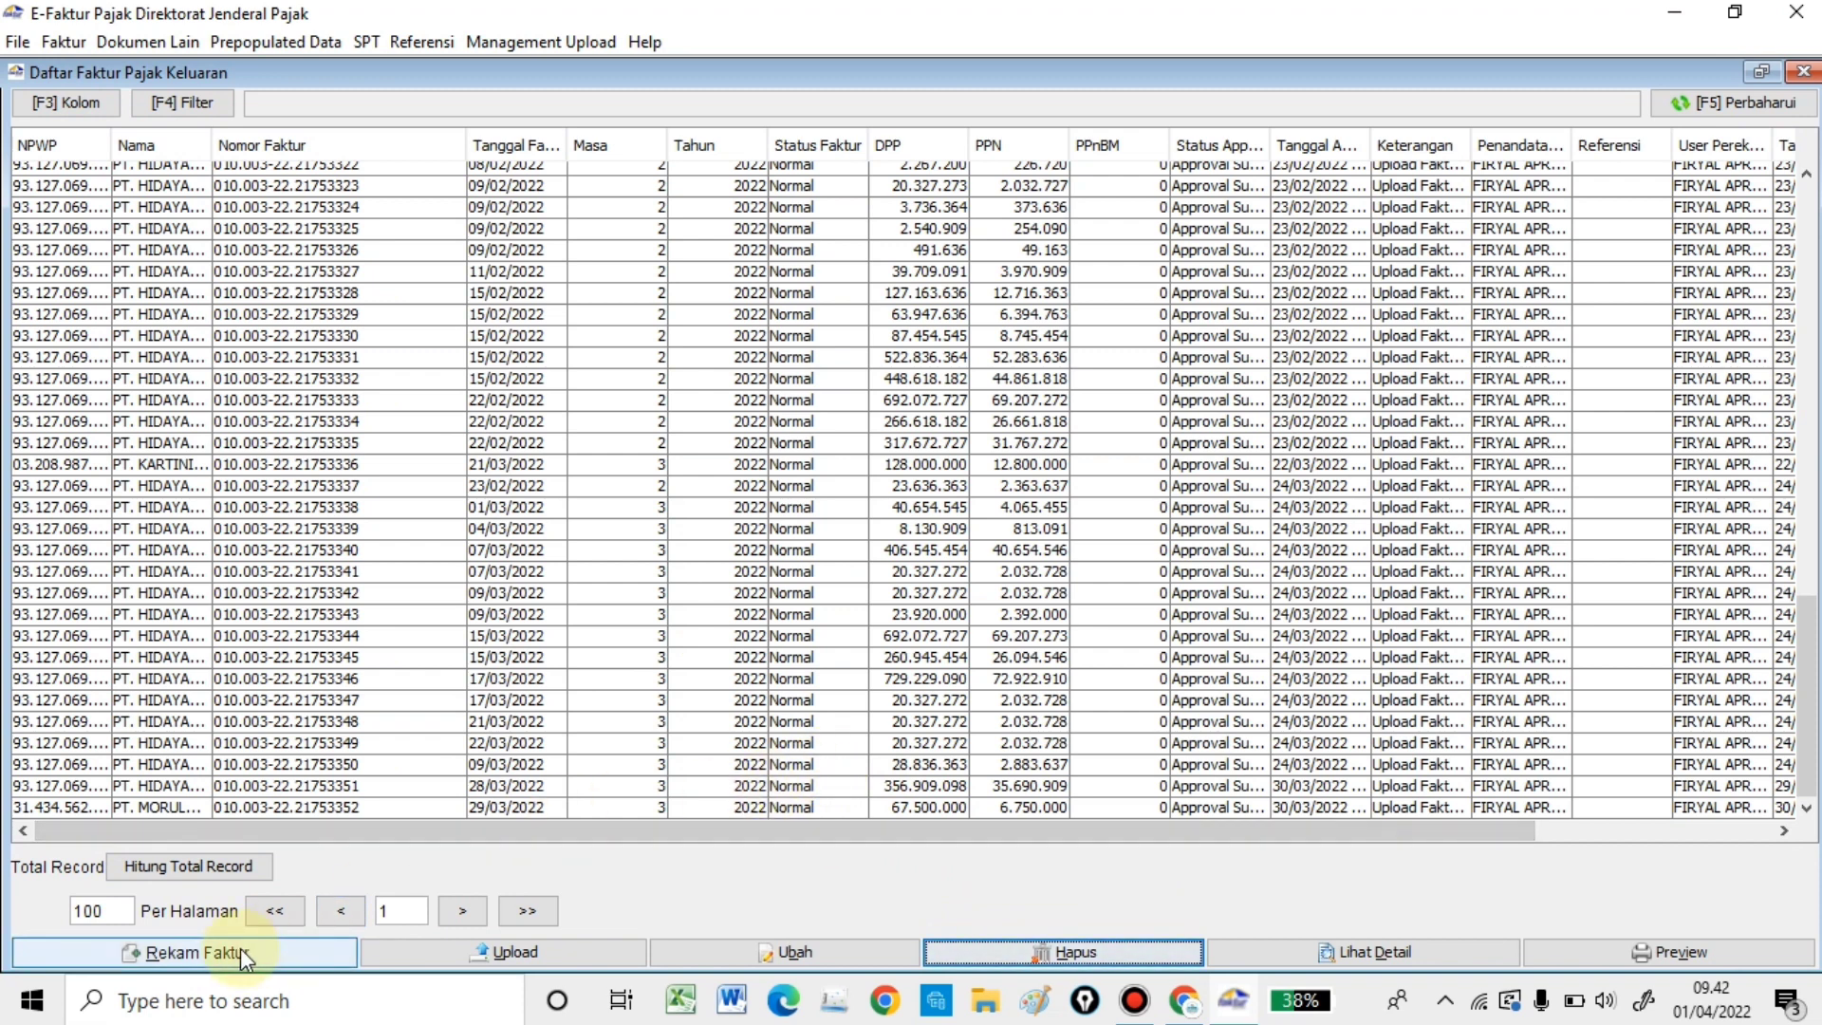
- Start a new invoice dated 01/04/2022 and fill the buyer's details via NPWP lookup
click(242, 948)
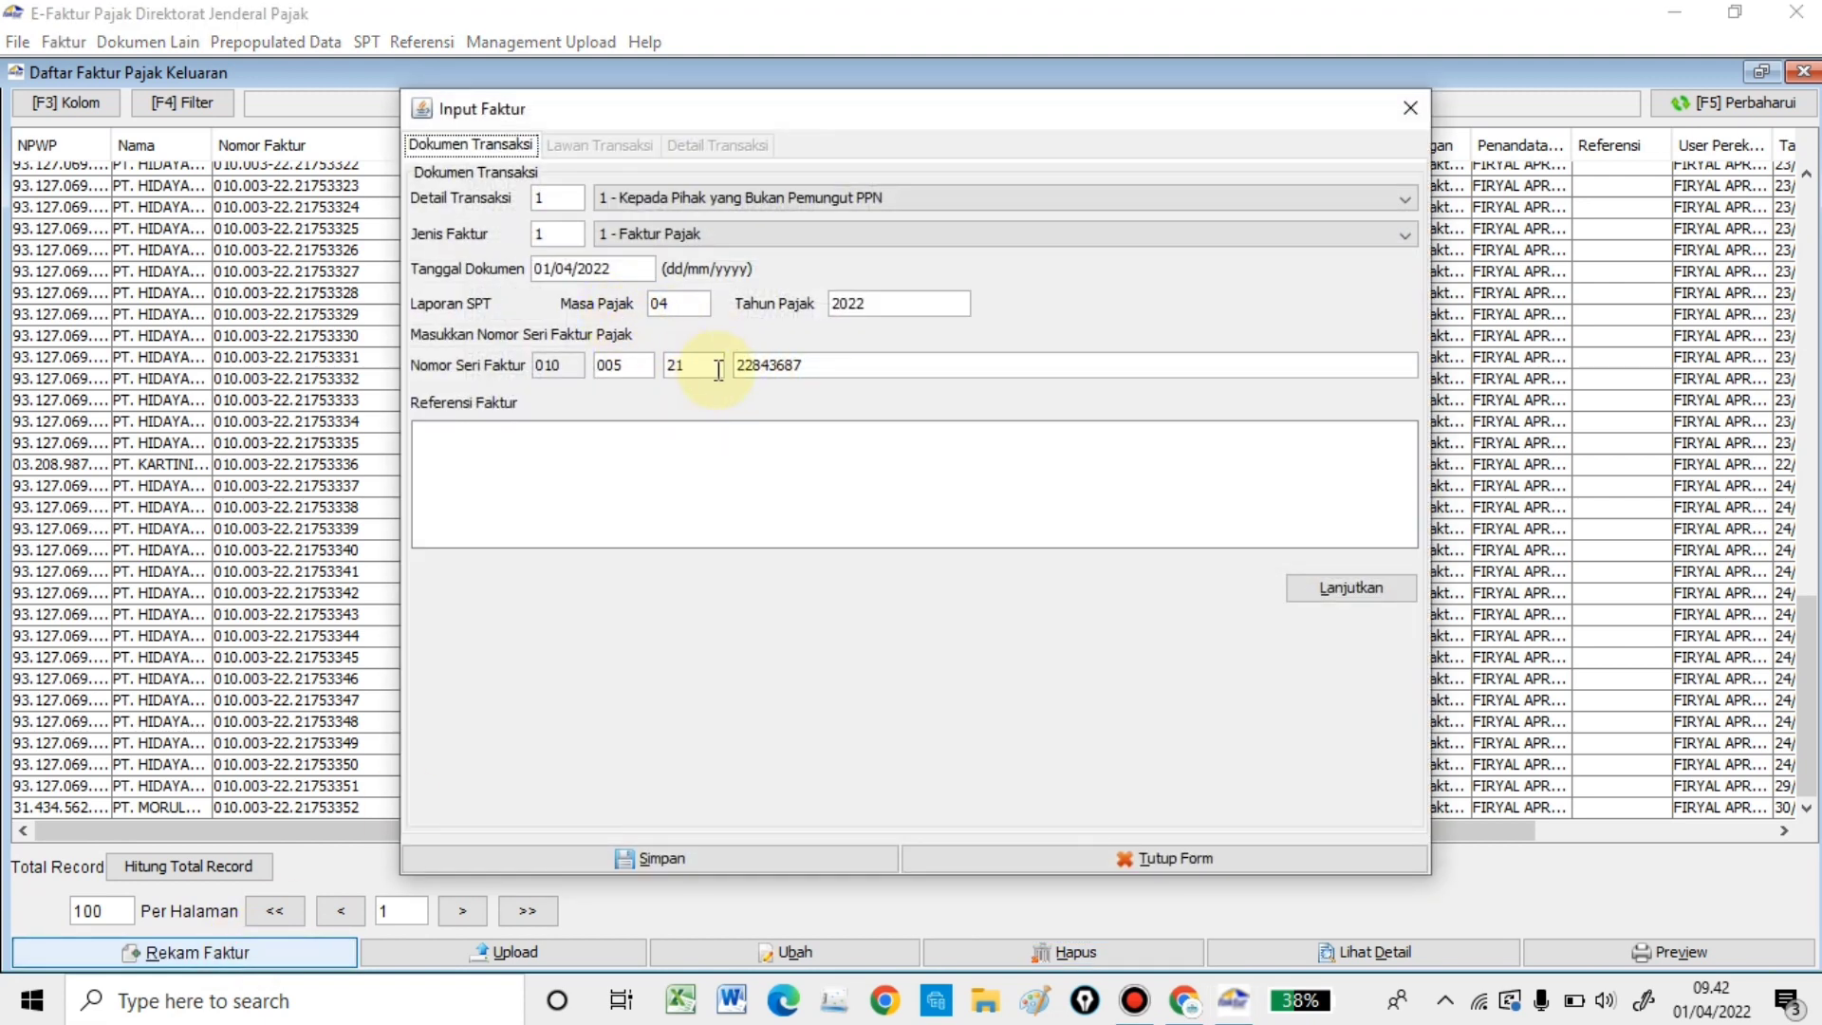
click(1348, 588)
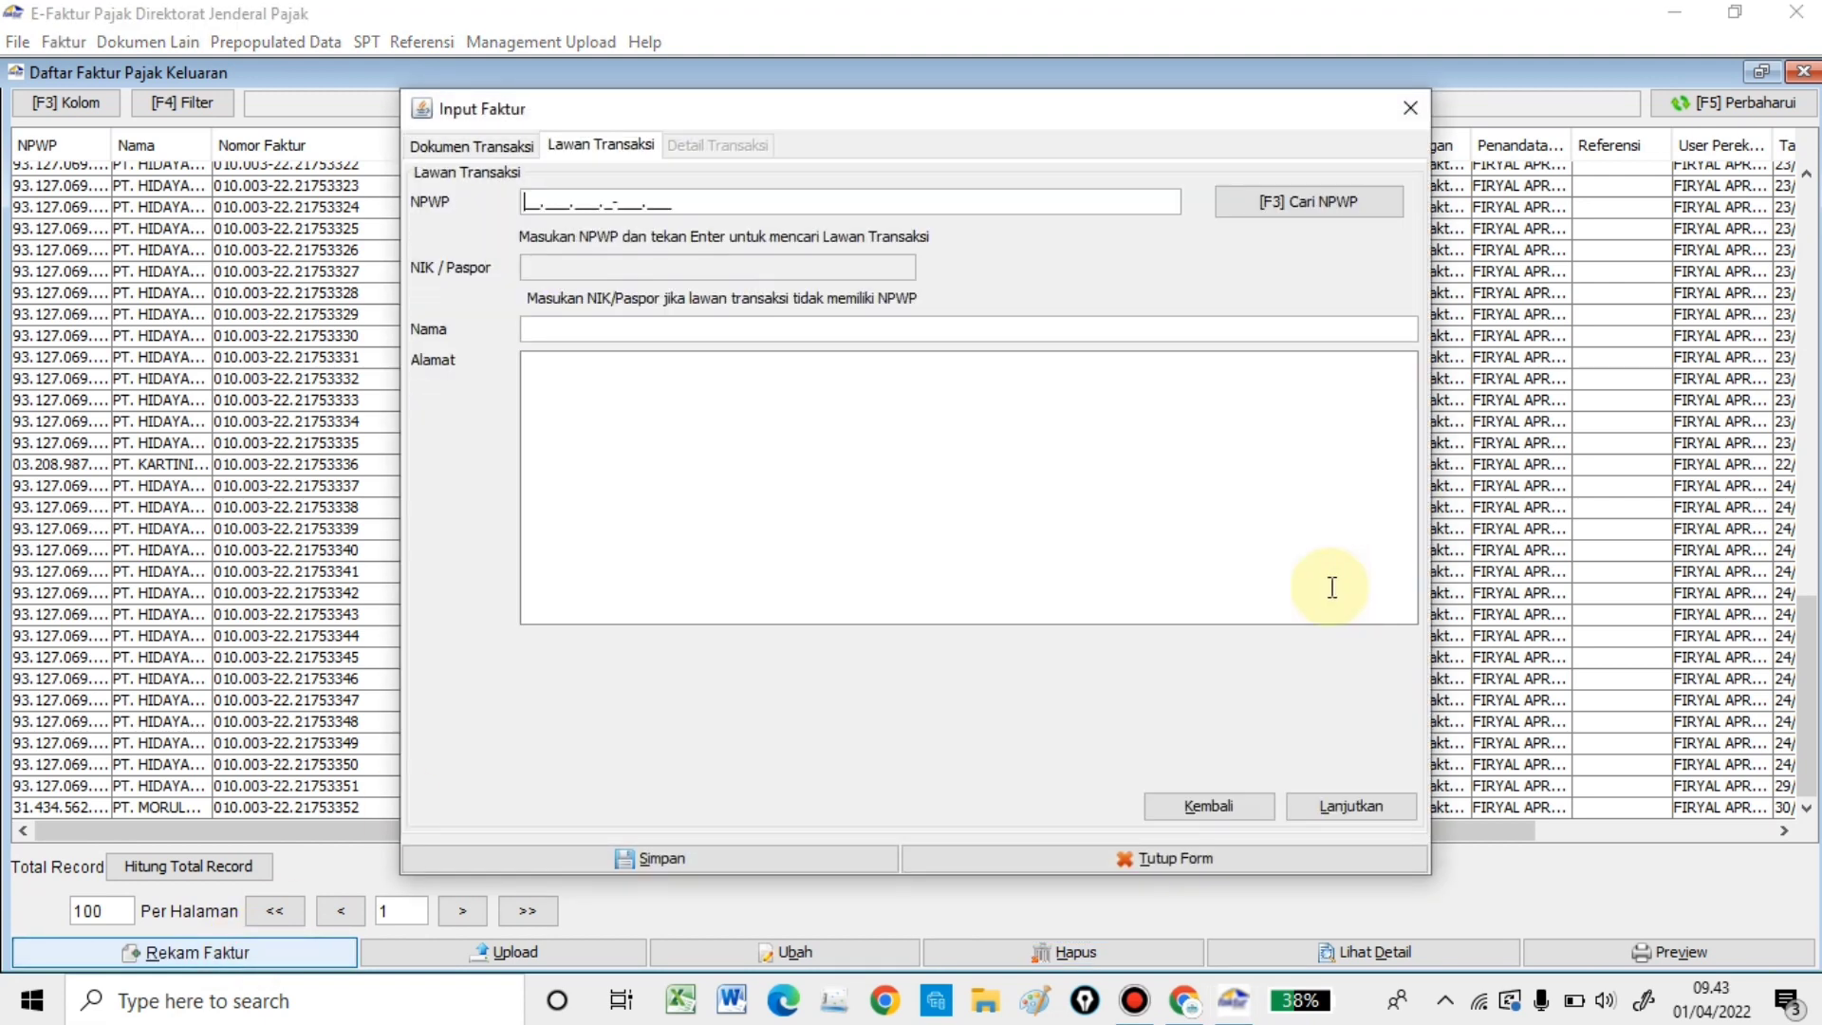
click(1285, 205)
click(1176, 325)
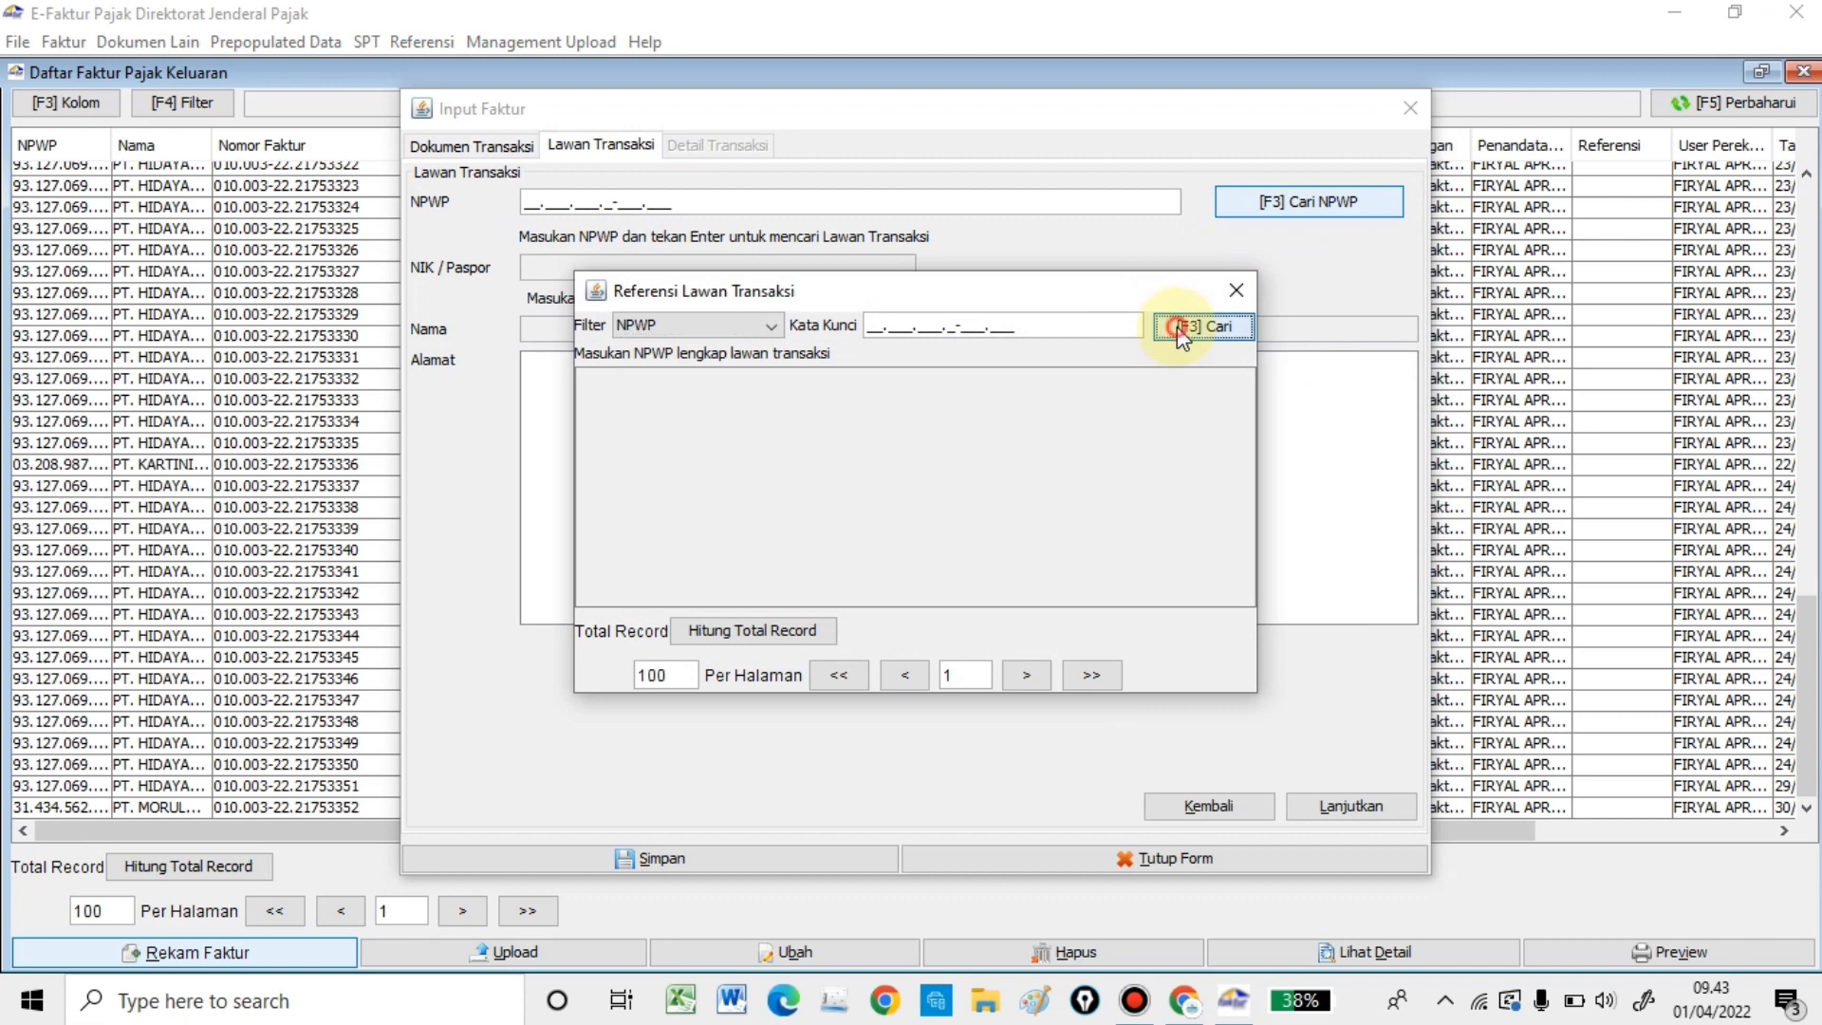
double_click(903, 447)
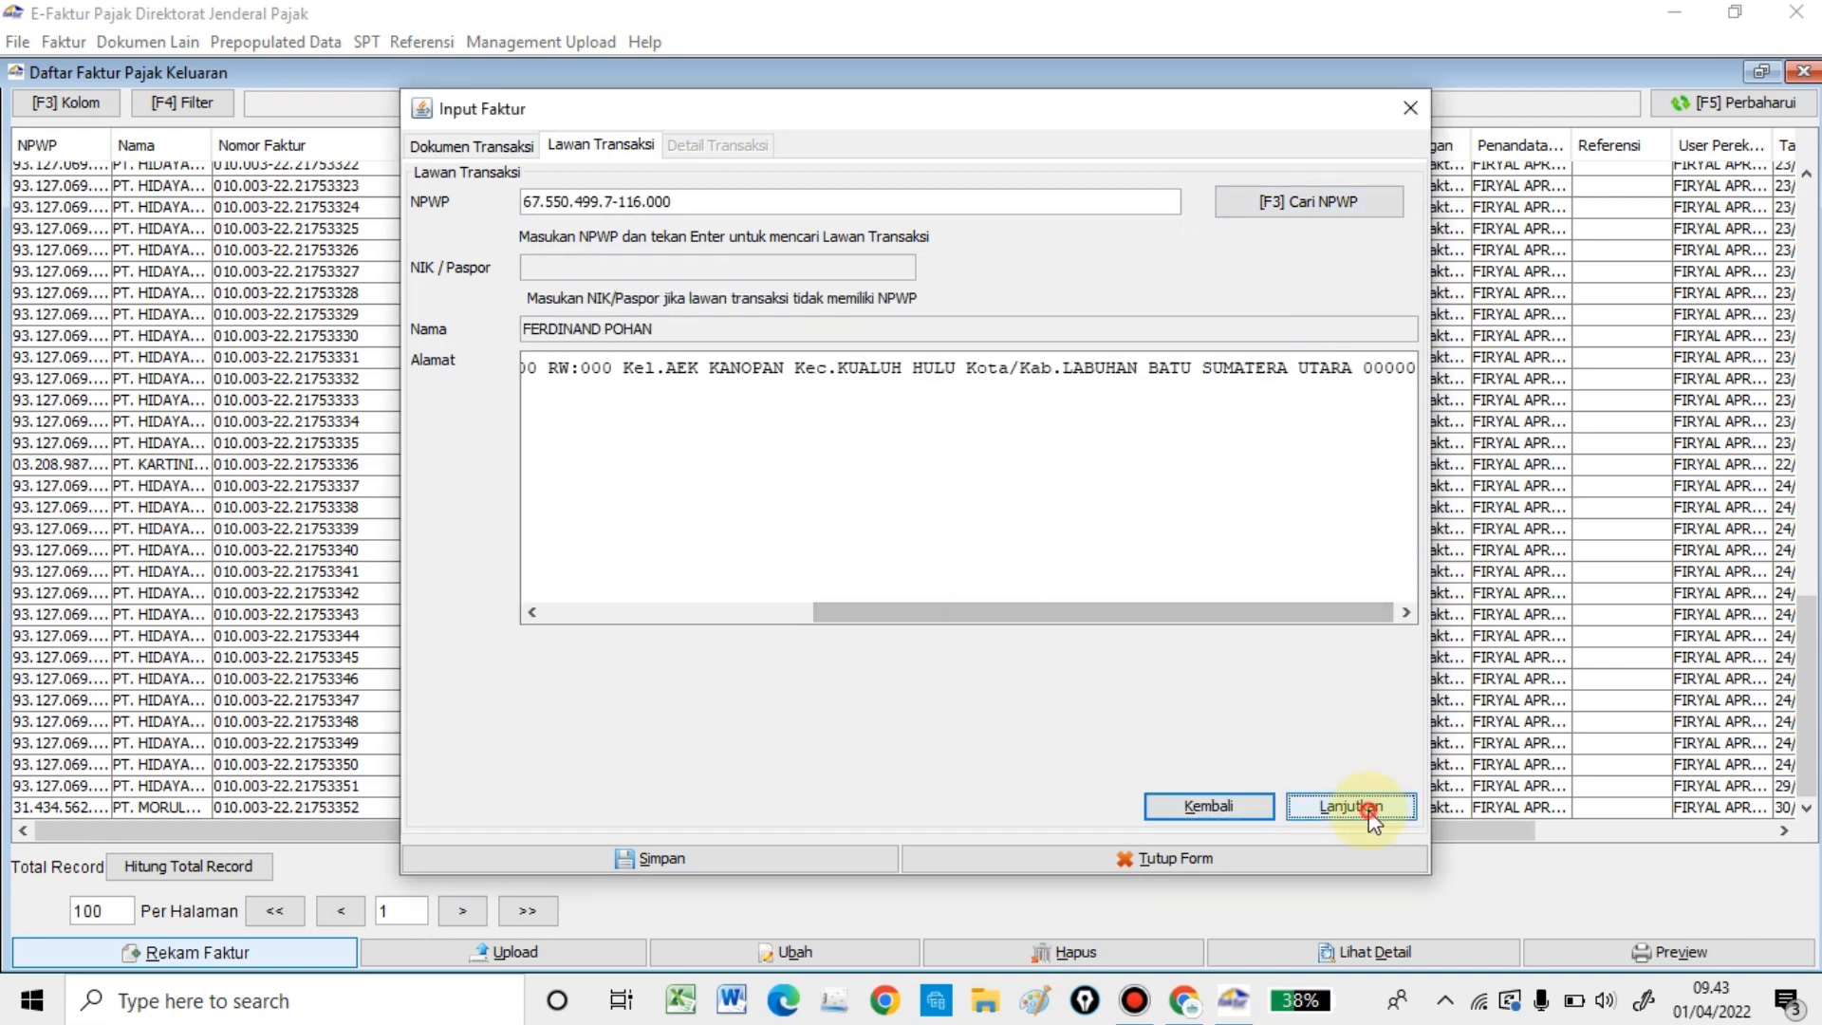
click(1366, 809)
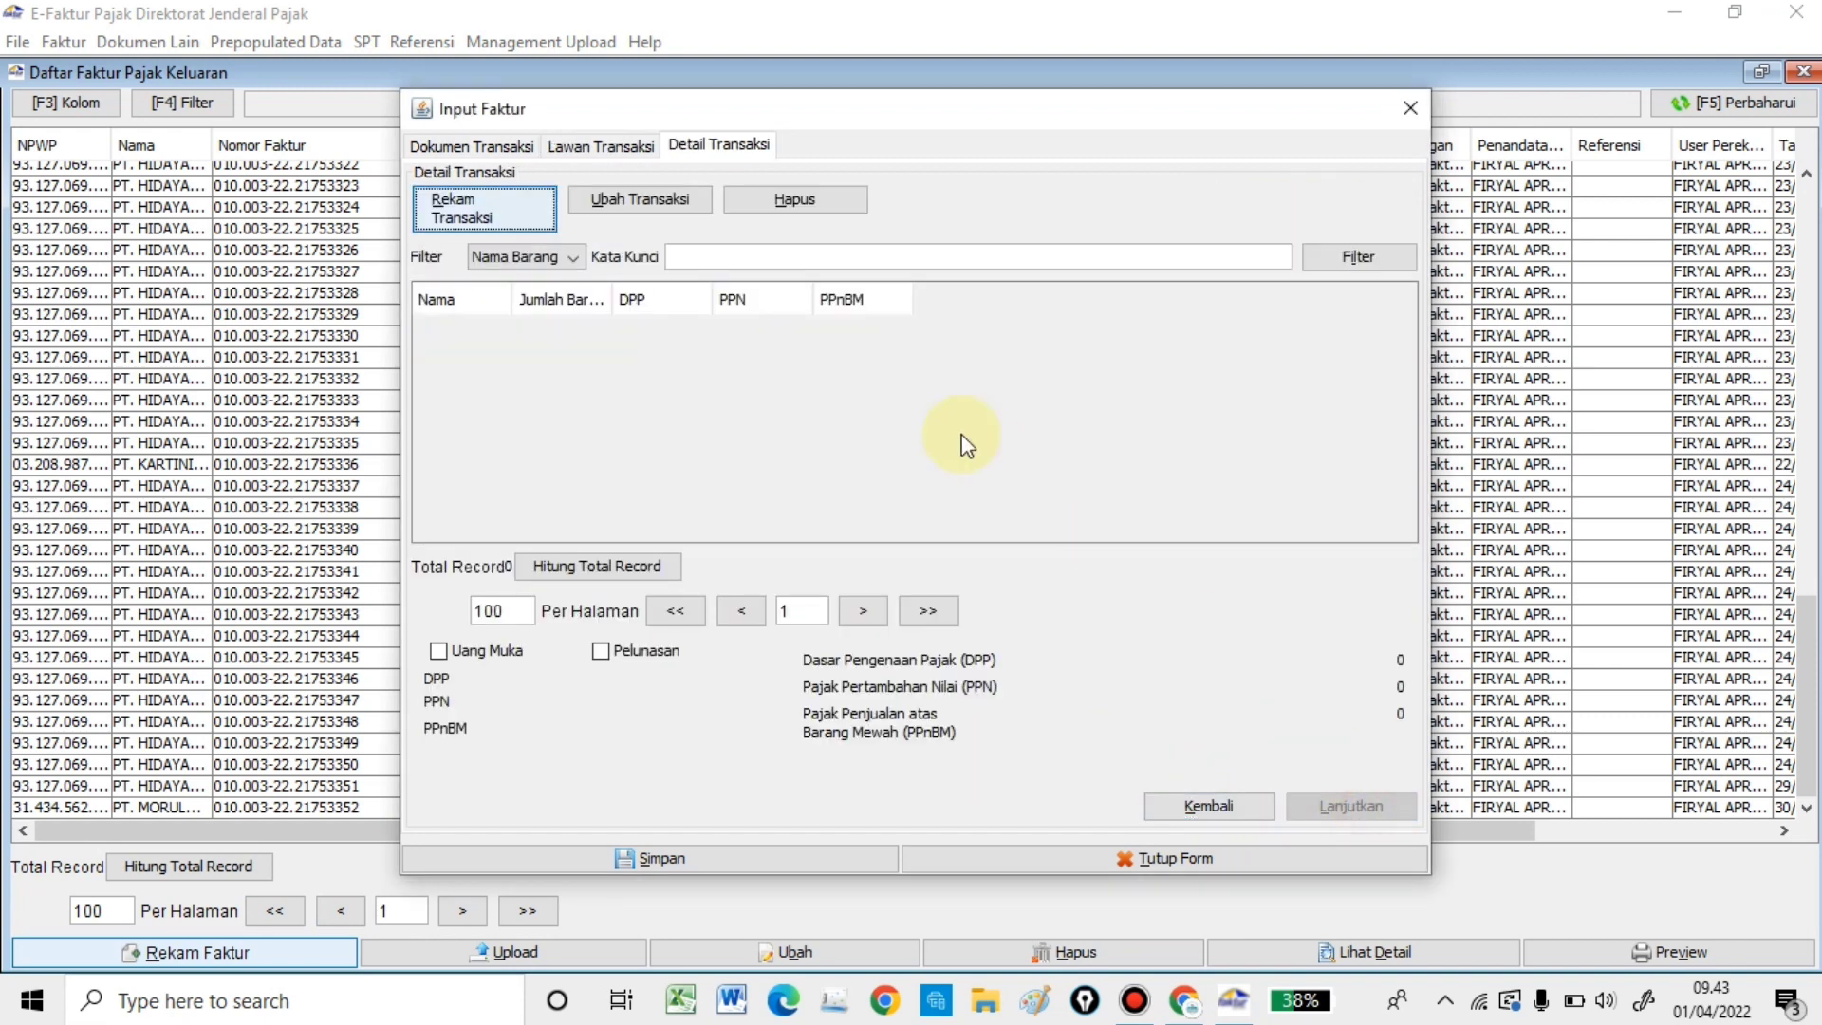
- Add a new transaction line named LAPTOP ASUS, continuing although it isn't catalogued
click(486, 202)
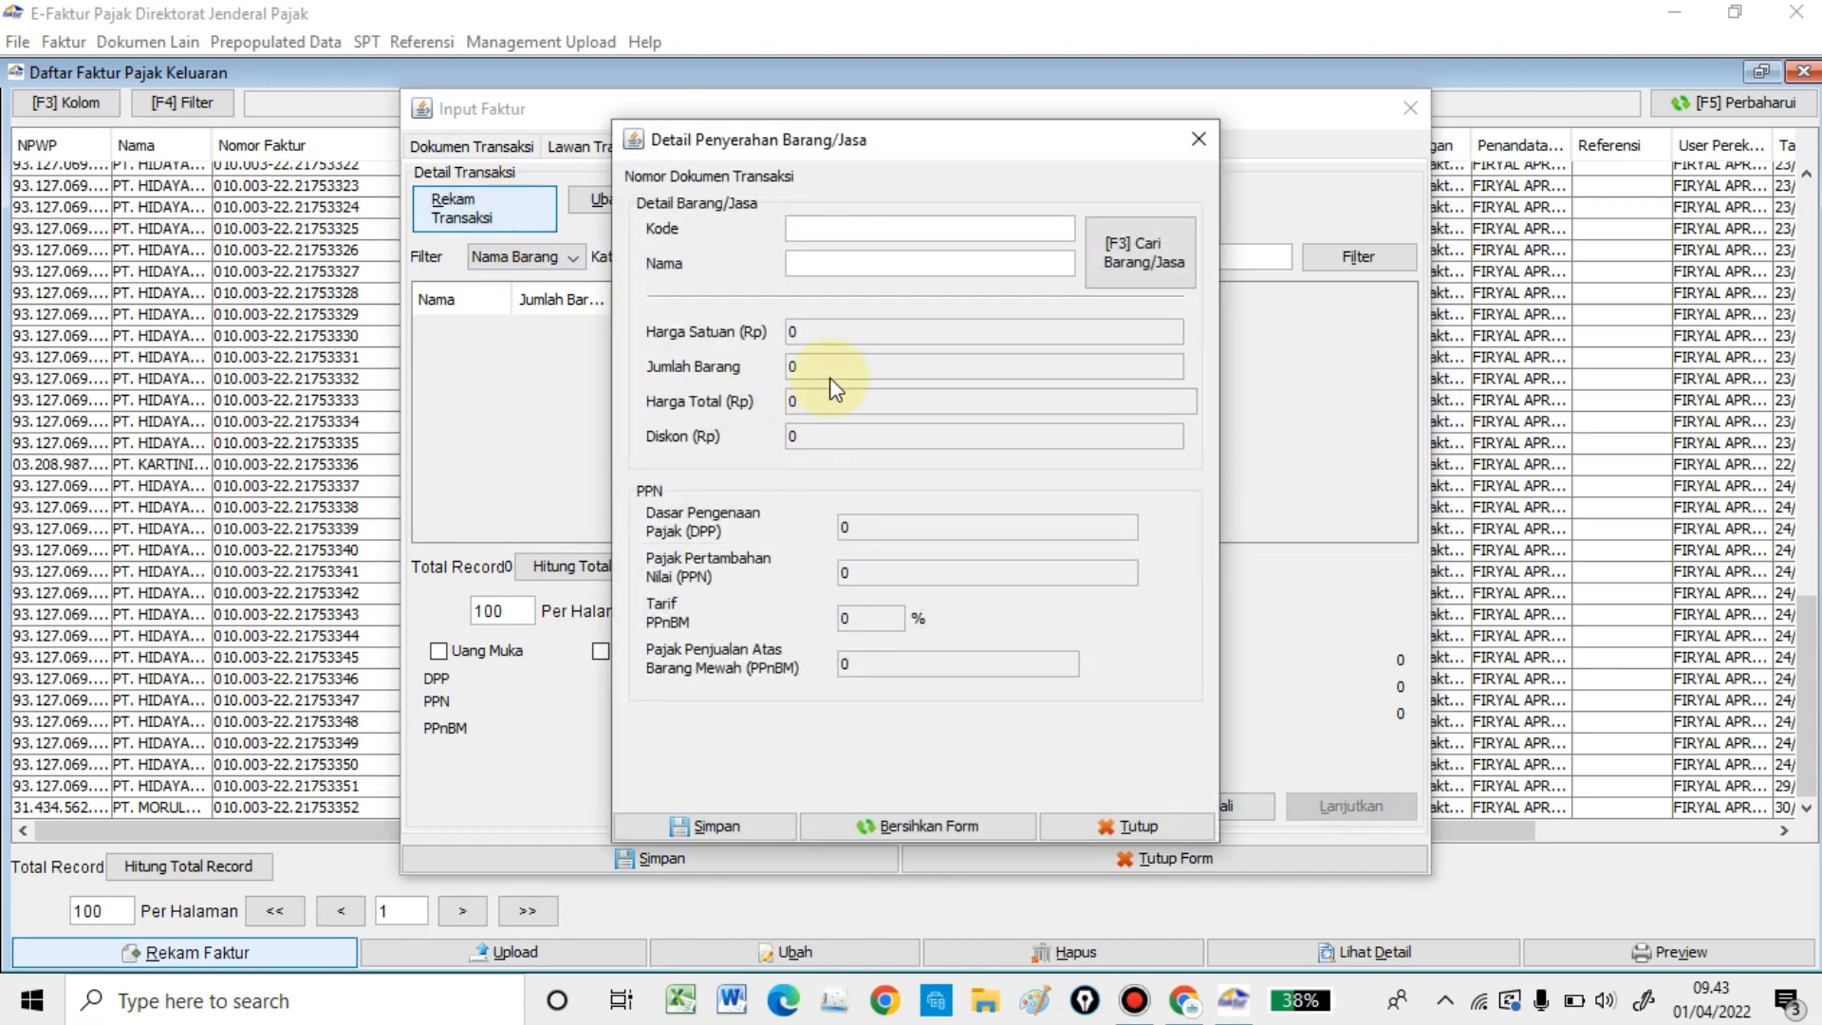
click(860, 268)
text(LAPTOP ASUS)
key(Return)
click(783, 528)
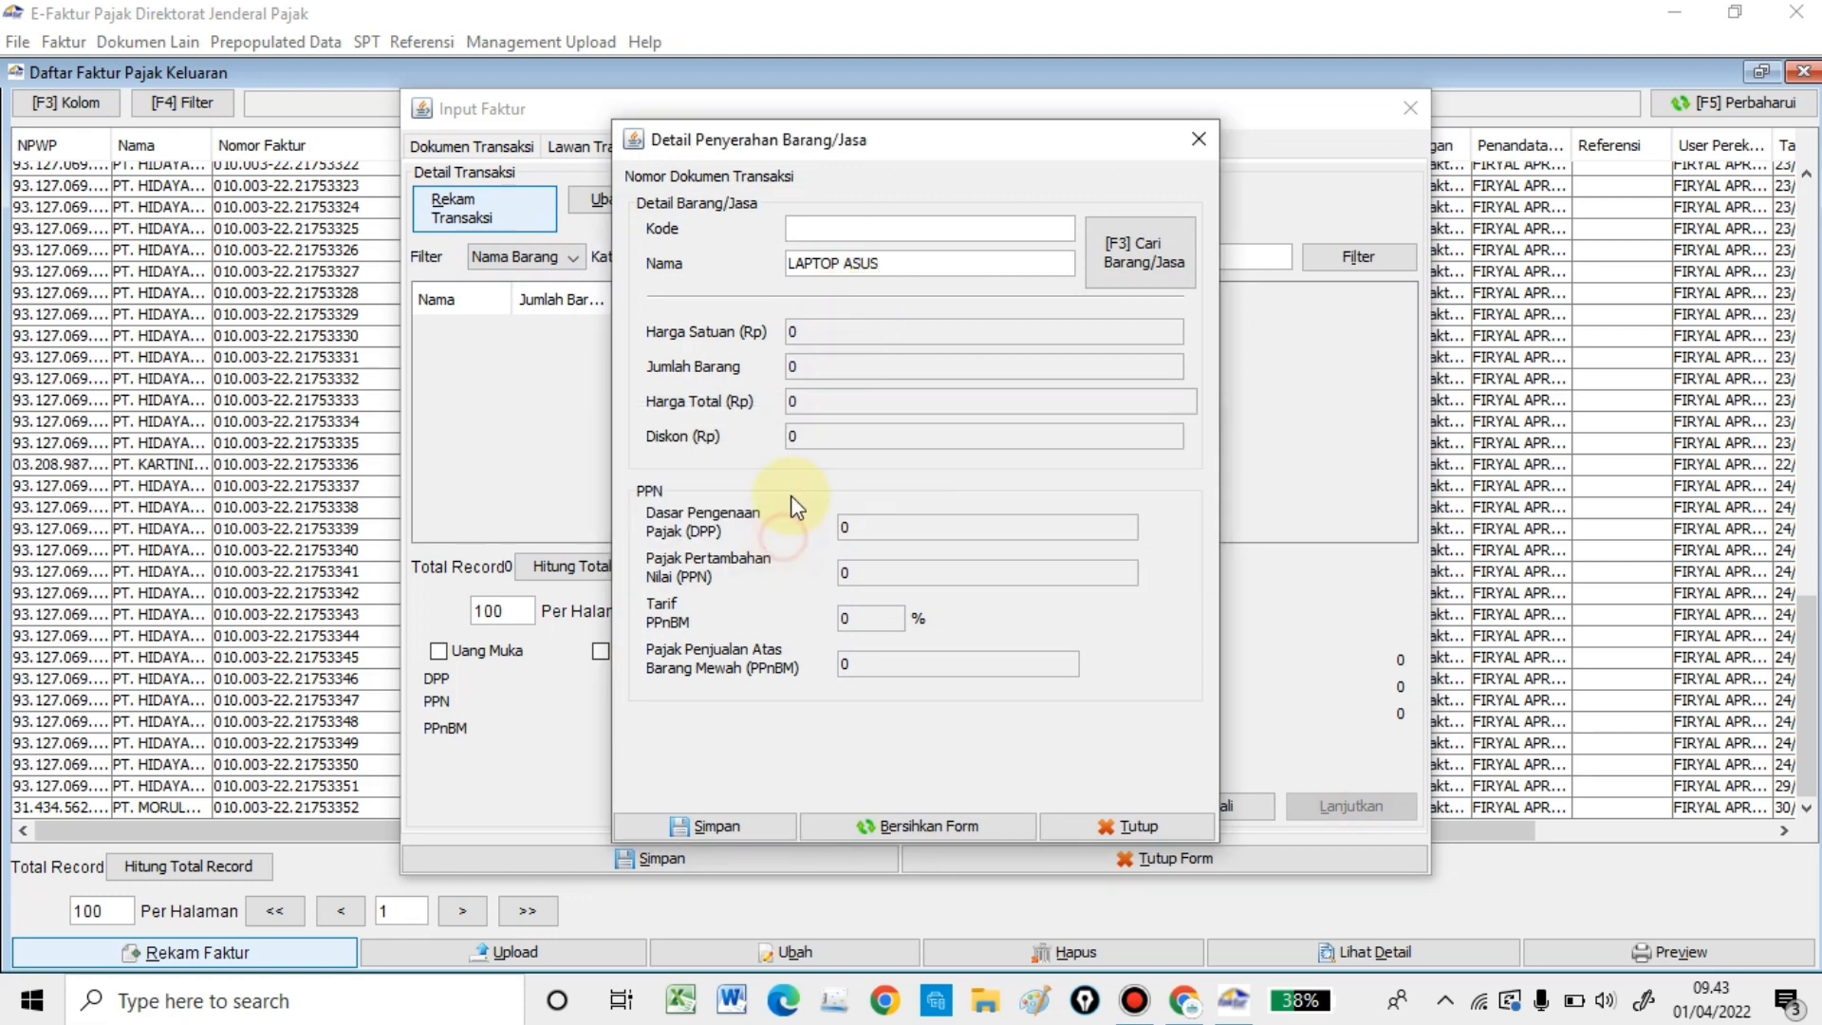
- Enter unit price 10.000.000, giving DPP 10.000.000 and PPN 1.100.000
click(841, 332)
text(10.)
text(00)
text(00.000)
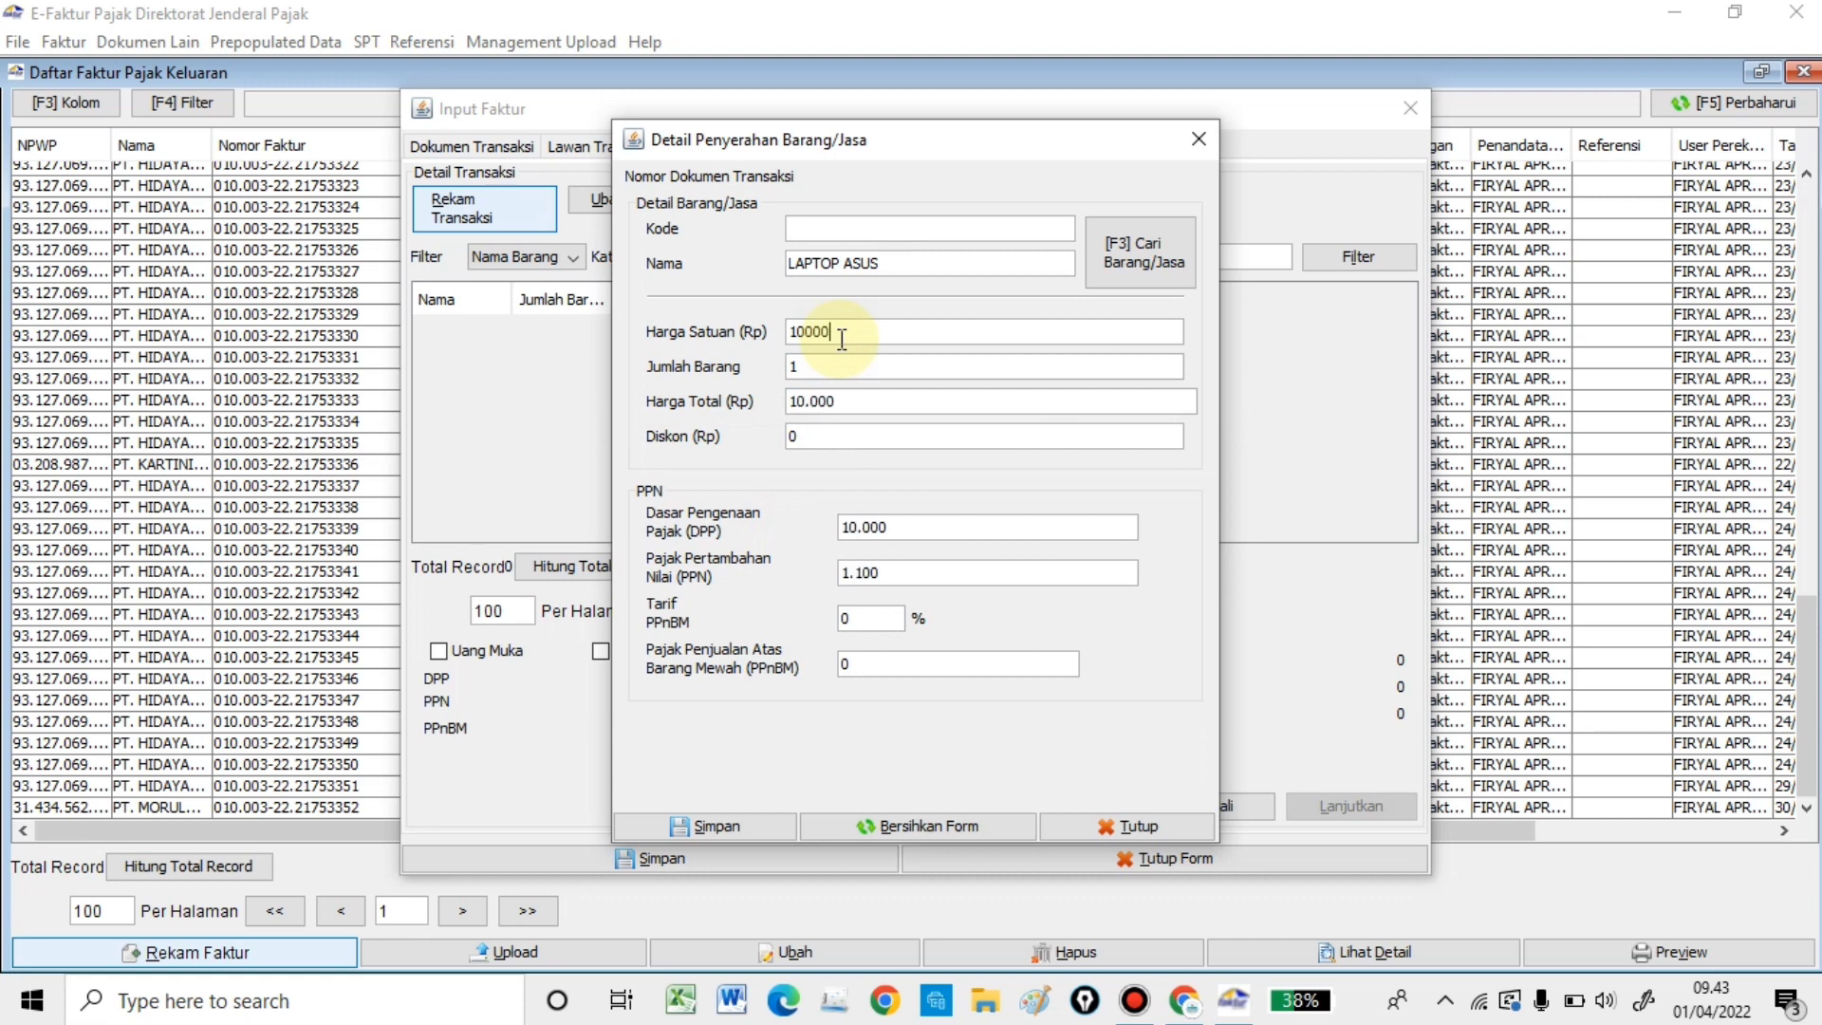
key(Tab)
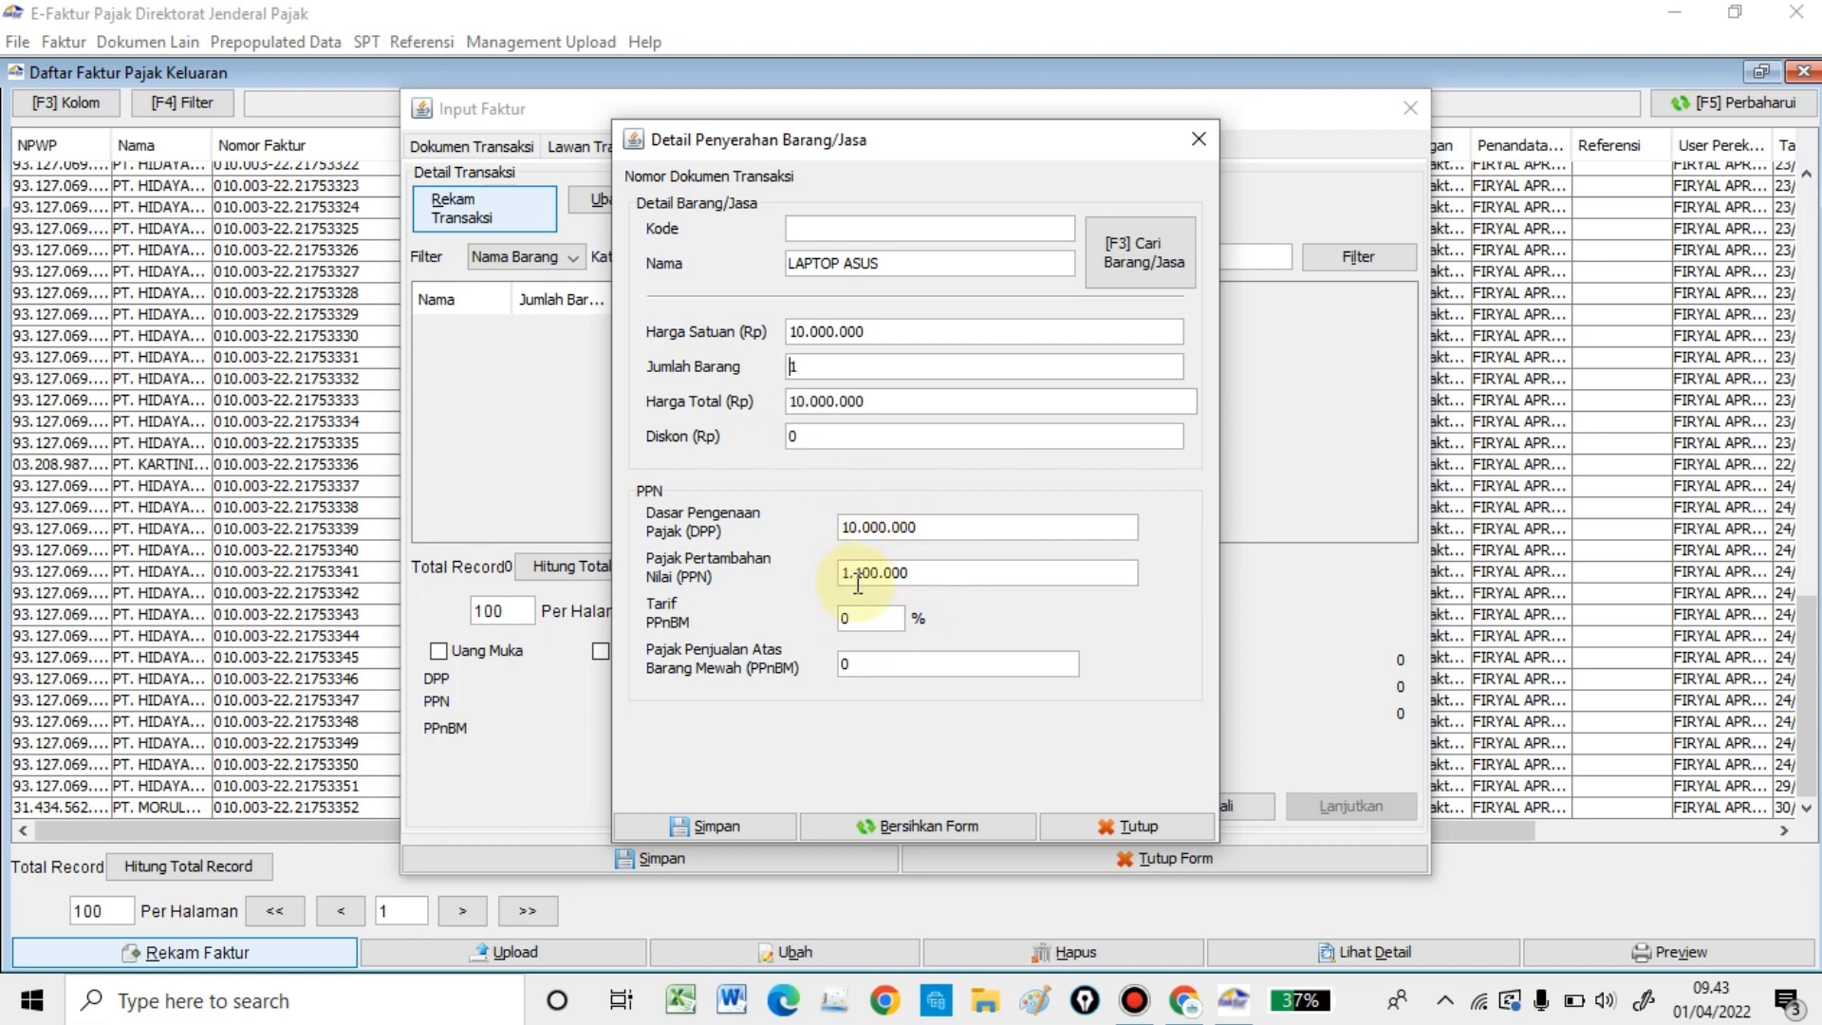
double_click(930, 573)
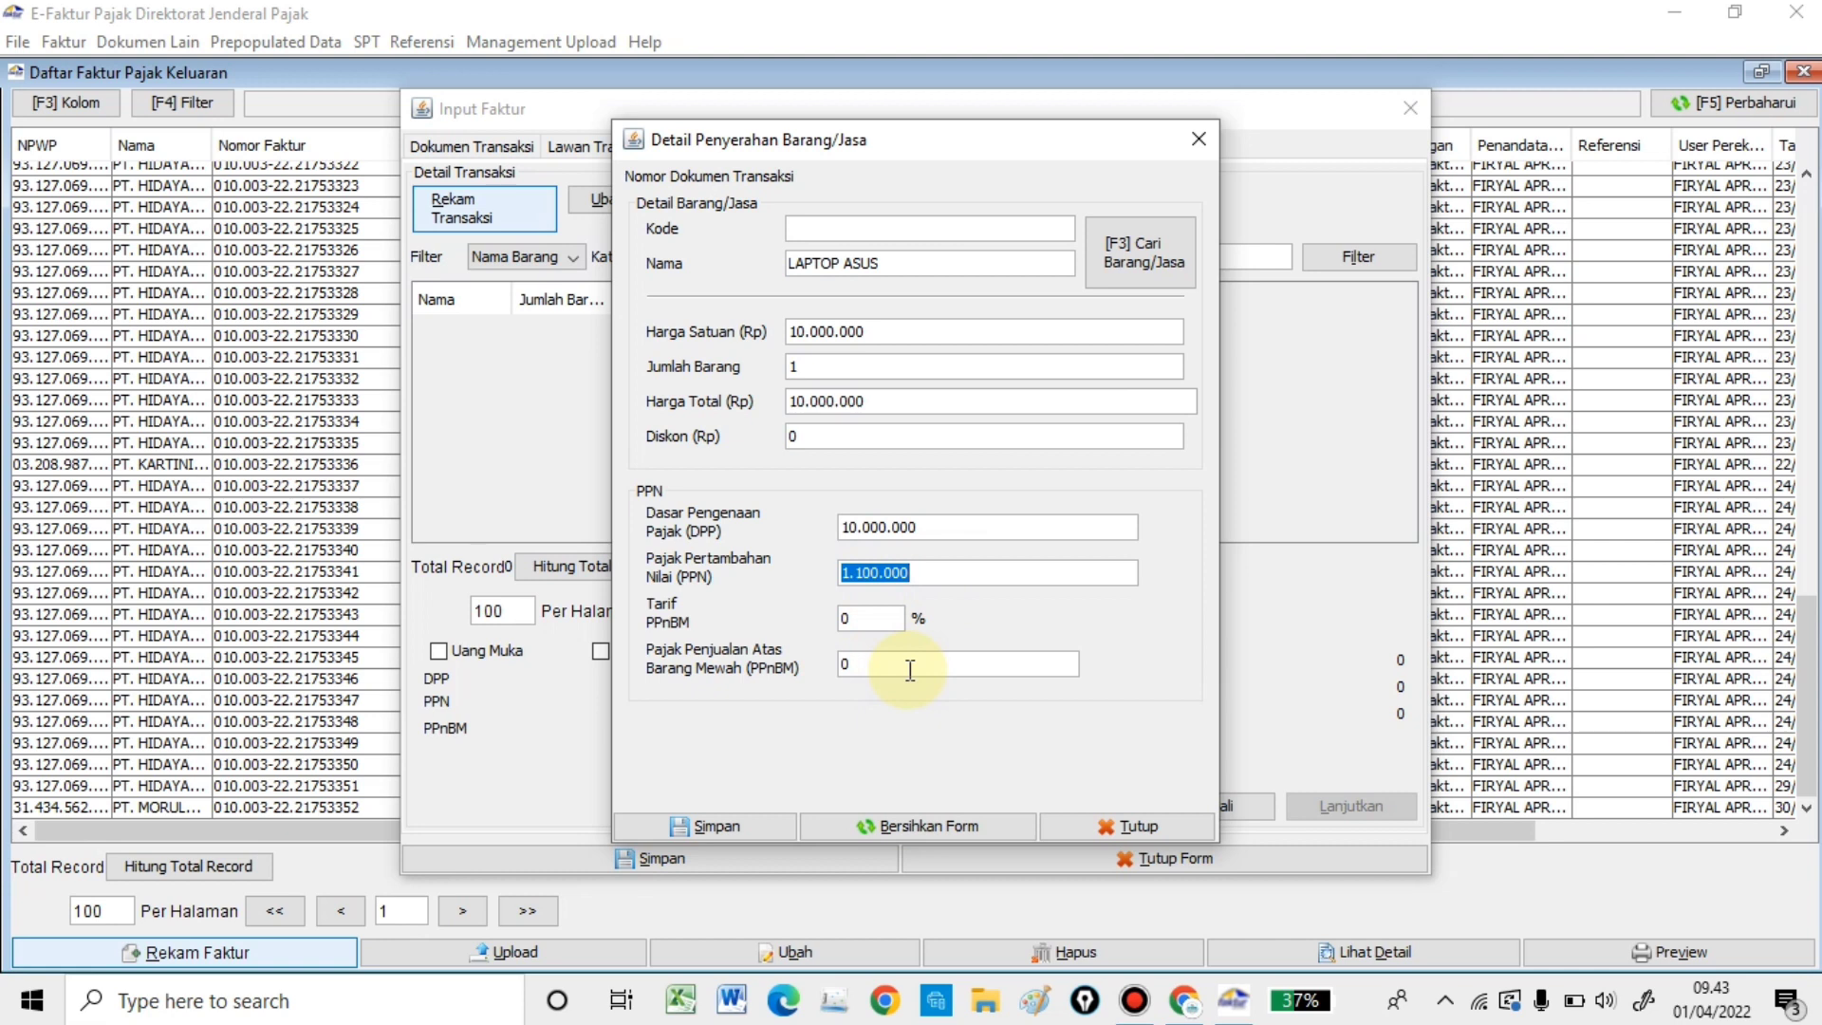
click(948, 573)
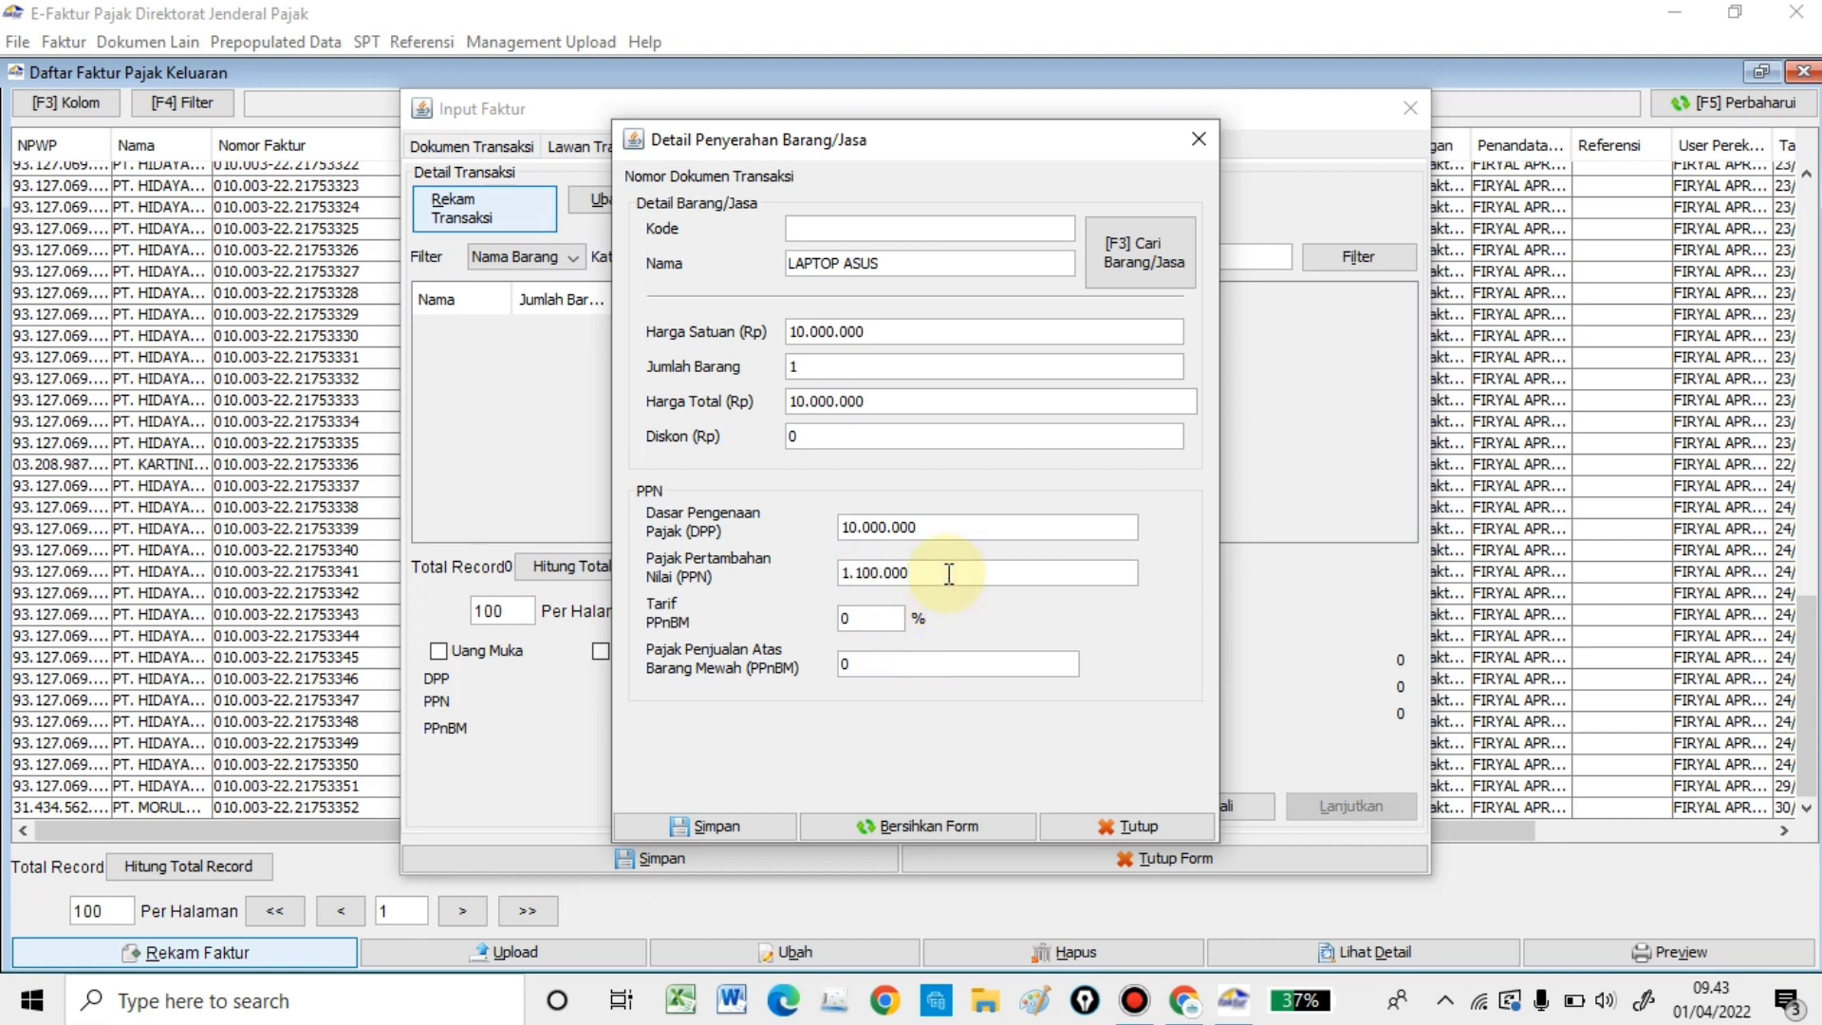